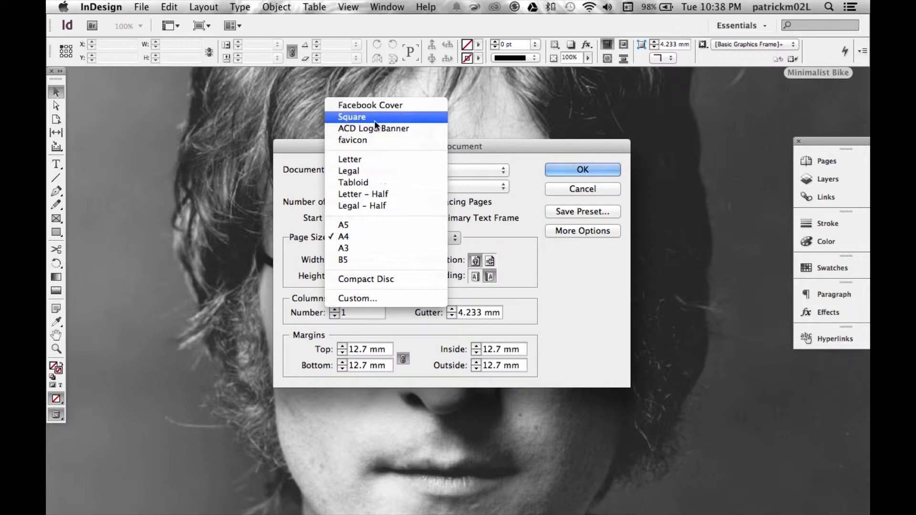
# - Create the new document with the Square page size and set its ruler units to inches
pyautogui.press('Return')
pyautogui.click(101, 7)
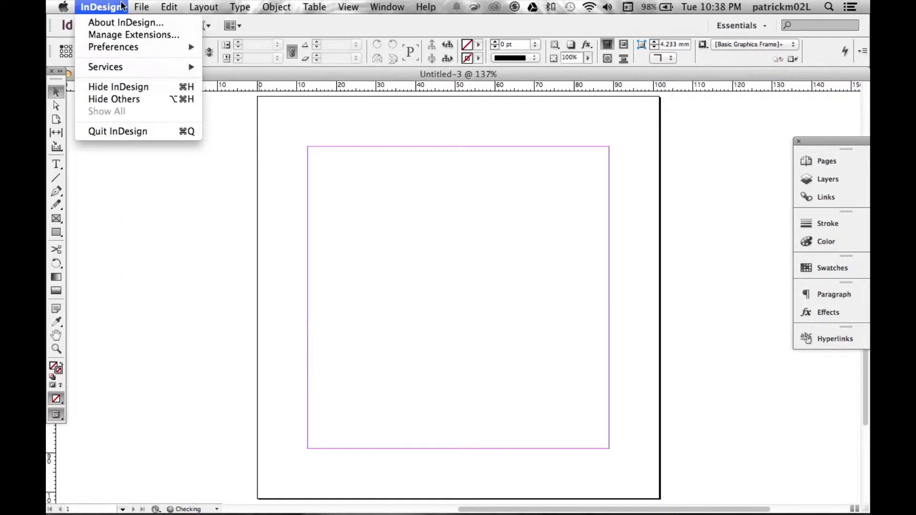
pyautogui.moveTo(122, 48)
pyautogui.click(240, 123)
pyautogui.click(523, 158)
pyautogui.click(467, 138)
pyautogui.click(640, 445)
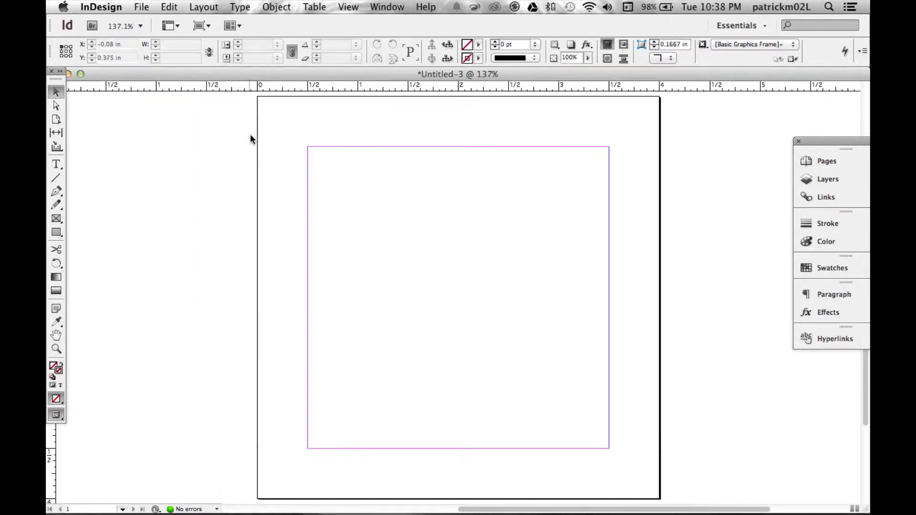
# - Draw a text frame in the upper part of the page and enter the word BIKE
pyautogui.click(208, 26)
pyautogui.click(282, 26)
pyautogui.click(57, 163)
pyautogui.moveTo(369, 184); pyautogui.dragTo(541, 261)
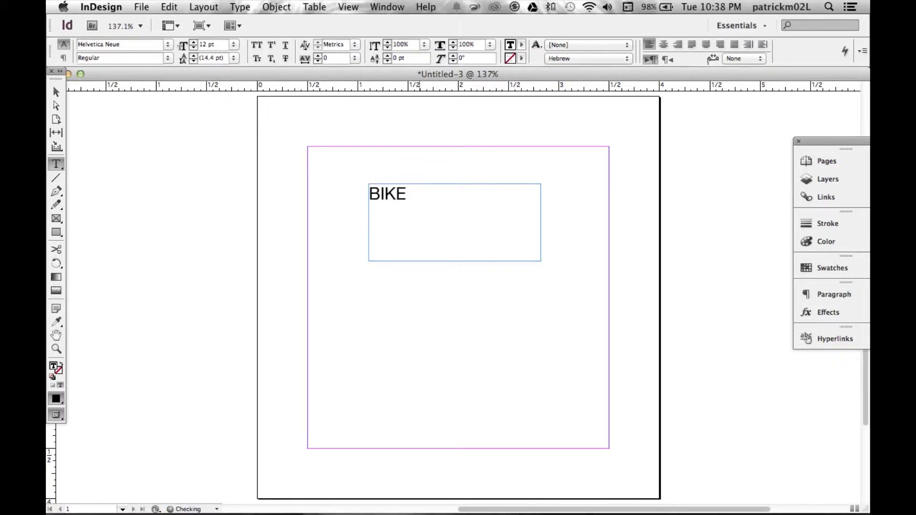
# - Format the BIKE text as Helvetica Neue Bold at 36 pt
pyautogui.press('super+a')
pyautogui.click(234, 44)
pyautogui.click(224, 211)
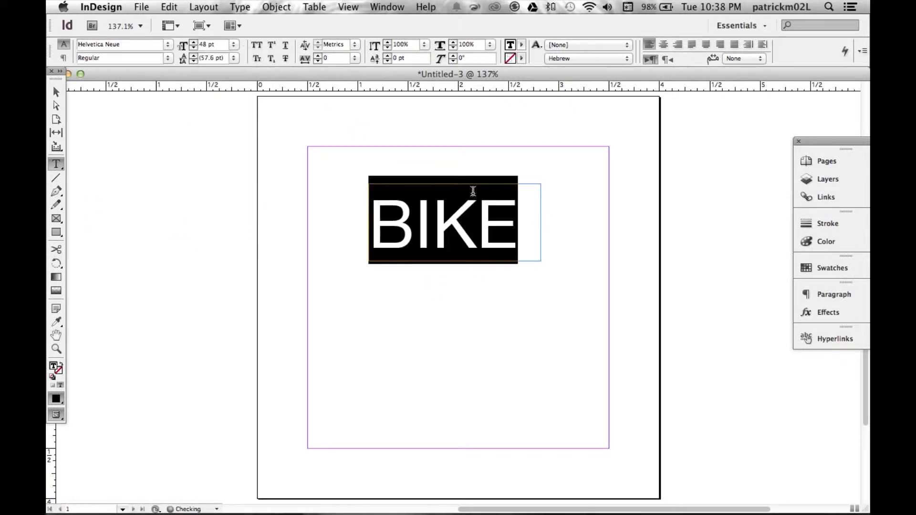
pyautogui.click(234, 44)
pyautogui.click(223, 199)
pyautogui.click(168, 58)
pyautogui.click(141, 117)
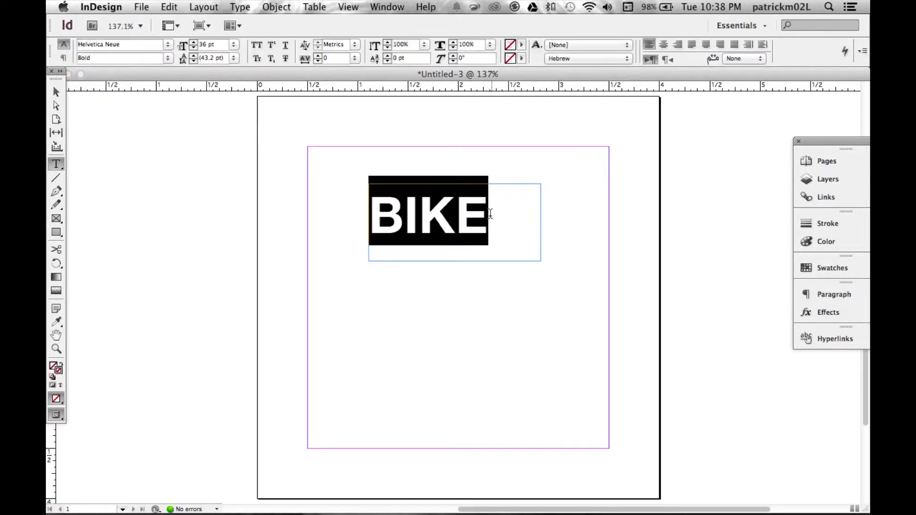
# - Centre-align the BIKE text, shorten its frame, and centre the frame horizontally on the page
pyautogui.click(662, 44)
pyautogui.press('Escape')
pyautogui.moveTo(454, 261); pyautogui.dragTo(467, 227)
pyautogui.click(230, 100)
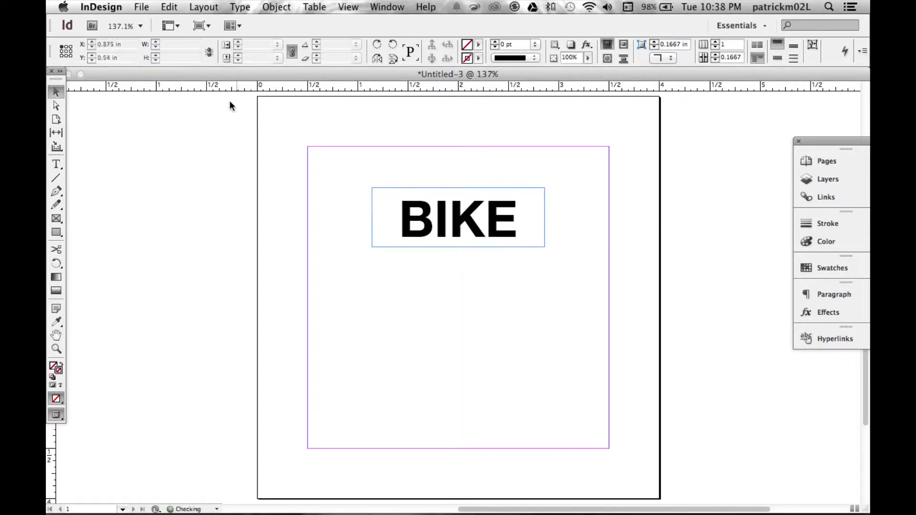
# - Add a small text frame above BIKE reading STREET in 12 pt Helvetica Neue
pyautogui.click(56, 164)
pyautogui.moveTo(424, 142); pyautogui.dragTo(497, 169)
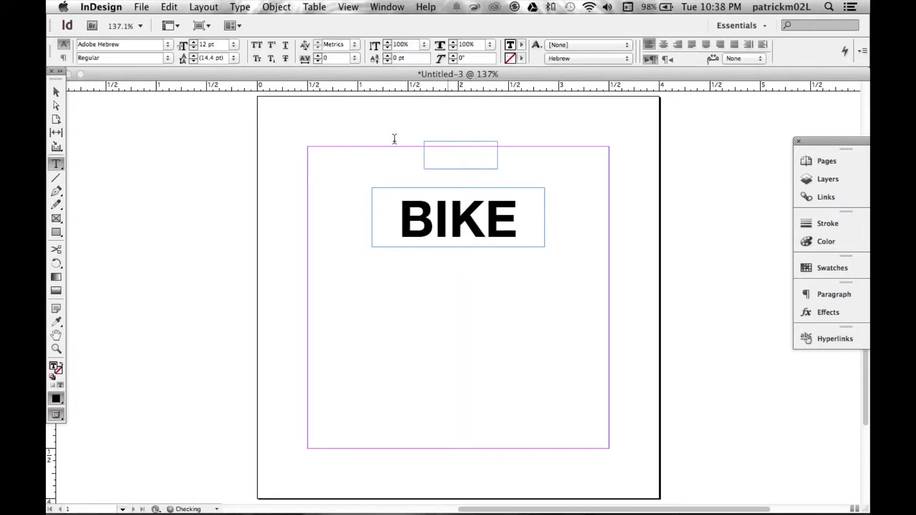
pyautogui.click(168, 45)
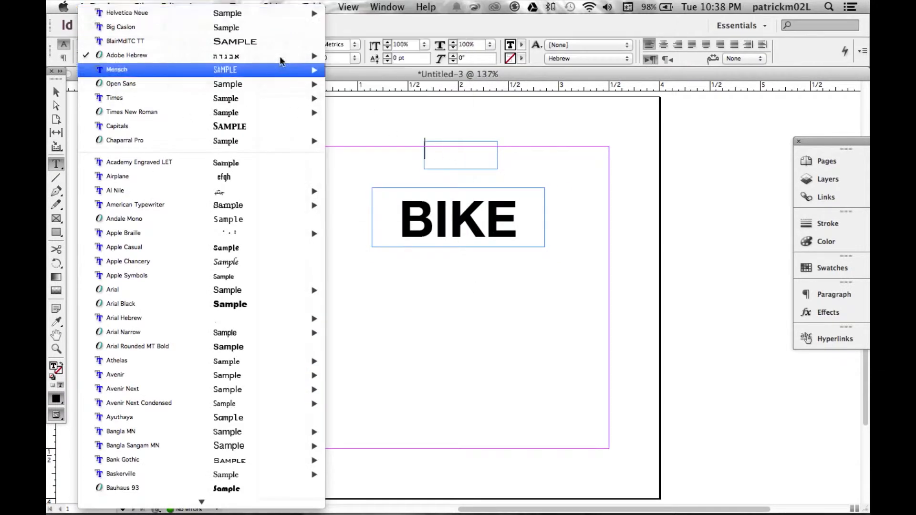
pyautogui.moveTo(305, 13)
pyautogui.click(352, 126)
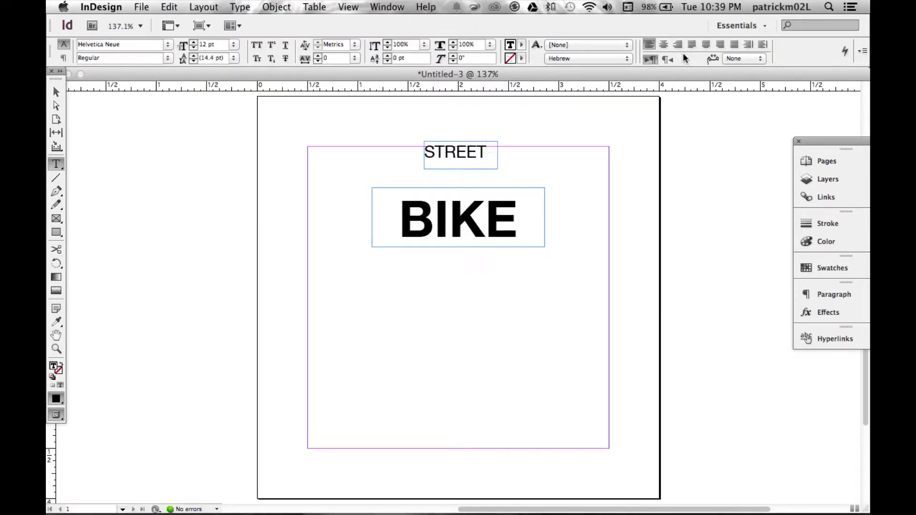
# - Centre-align the STREET text and move its frame to the horizontal centre above BIKE
pyautogui.doubleClick(484, 151)
pyautogui.click(665, 46)
pyautogui.click(56, 92)
pyautogui.moveTo(462, 157)
pyautogui.mouseDown()
pyautogui.moveTo(443, 158)
pyautogui.moveTo(459, 159)
pyautogui.mouseUp()
# - Set the STREET text to the Thin style of Helvetica Neue
pyautogui.doubleClick(460, 159)
pyautogui.click(154, 38)
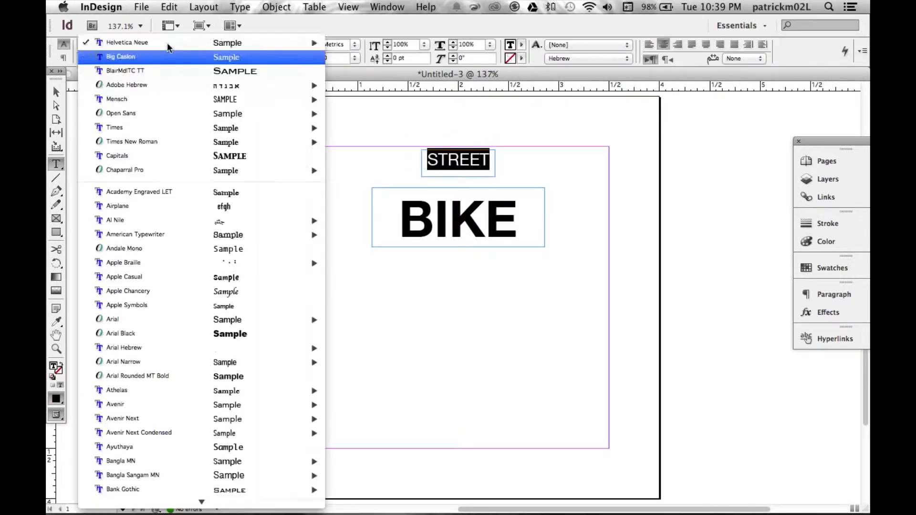
pyautogui.moveTo(154, 42)
pyautogui.click(370, 125)
pyautogui.press('Escape')
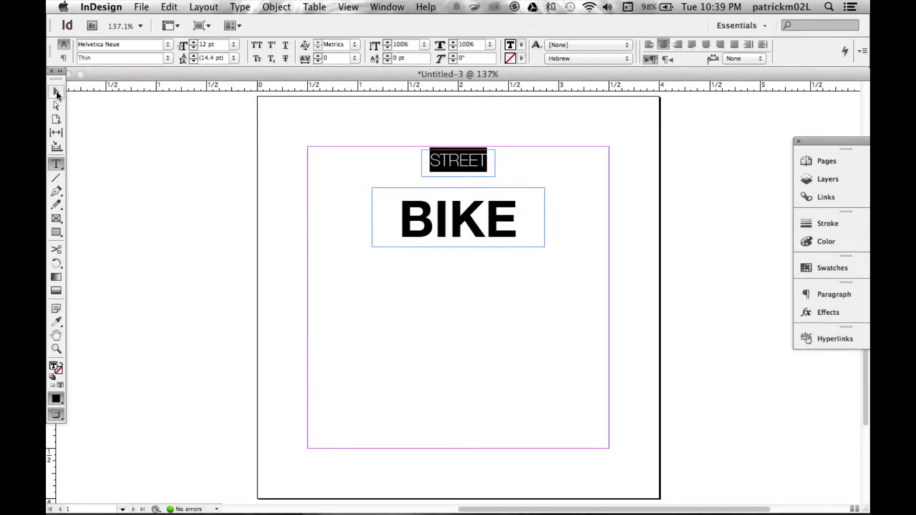
# - Fit the STREET and BIKE frames to their text and centre both above each other on the page
pyautogui.doubleClick(421, 176)
pyautogui.moveTo(473, 162); pyautogui.dragTo(465, 174)
pyautogui.doubleClick(375, 246)
pyautogui.moveTo(476, 216); pyautogui.dragTo(450, 214)
pyautogui.click(466, 170)
pyautogui.click(527, 247)
# - Check the text layout in Preview mode and return to Normal view
pyautogui.click(201, 26)
pyautogui.click(210, 62)
pyautogui.click(201, 26)
pyautogui.click(210, 43)
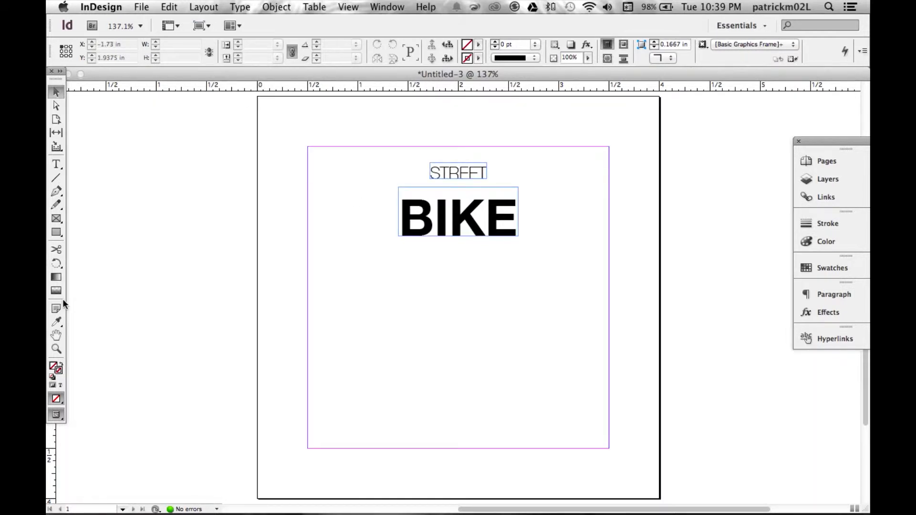
# - Draw a 3 in horizontal line between the side margins at about Y 2.6 in with the Pen tool and give it a black stroke
pyautogui.click(307, 358)
pyautogui.keyDown('shift'); pyautogui.click(608, 358); pyautogui.keyUp('shift')
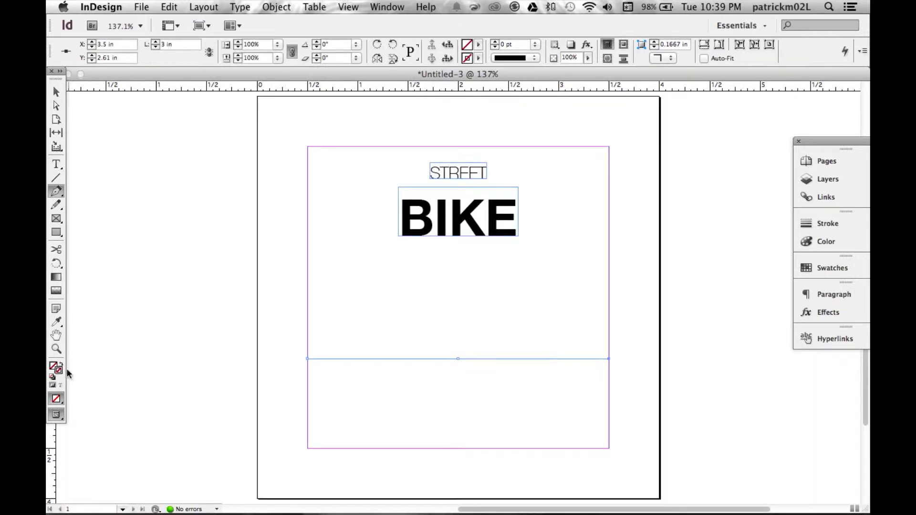
pyautogui.doubleClick(59, 370)
pyautogui.click(606, 186)
pyautogui.click(57, 92)
pyautogui.click(715, 374)
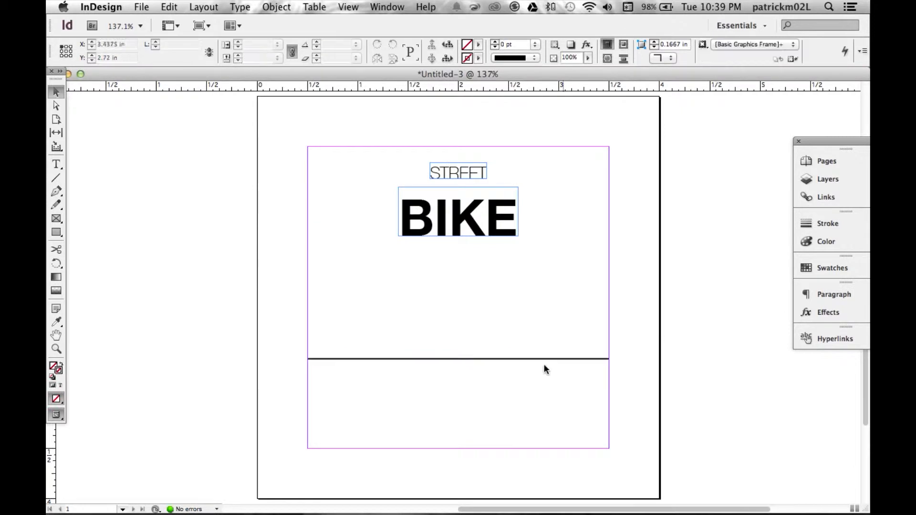
# - Reduce the horizontal line's stroke weight to a thinner preset below 1 pt
pyautogui.click(510, 358)
pyautogui.click(823, 222)
pyautogui.click(732, 229)
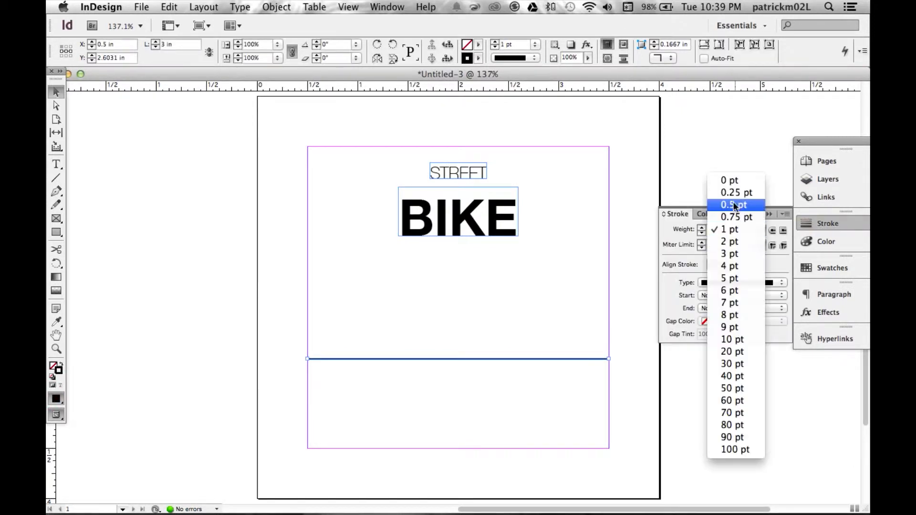
pyautogui.click(725, 181)
pyautogui.click(492, 330)
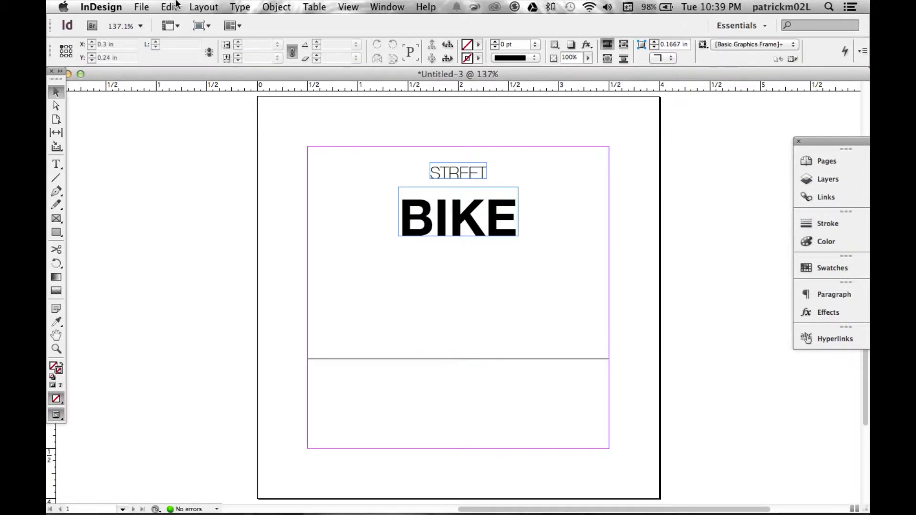
# - Move the horizontal line down by about a quarter inch and show the page in Preview mode
pyautogui.moveTo(470, 359); pyautogui.dragTo(470, 384)
pyautogui.click(429, 310)
pyautogui.click(203, 26)
pyautogui.click(203, 64)
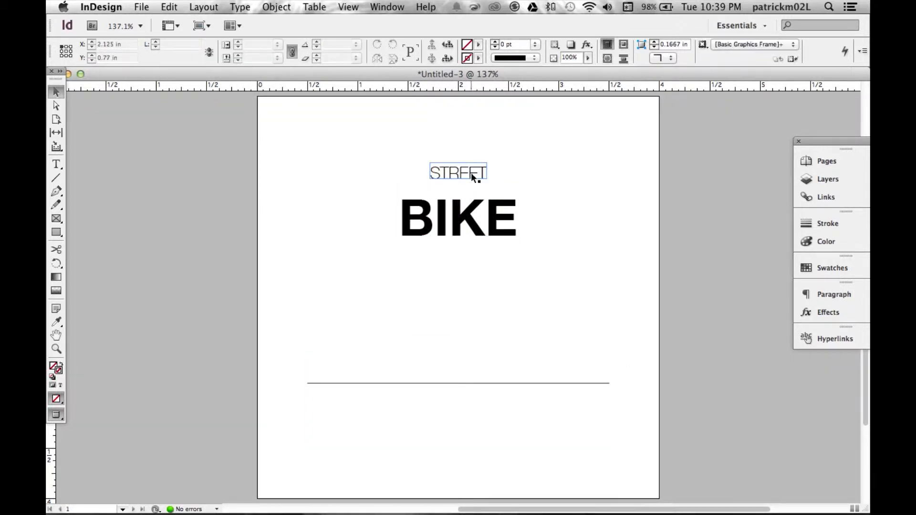
# - Place the bike.ai artwork on the page, standing on the horizontal line
pyautogui.click(142, 7)
pyautogui.click(154, 160)
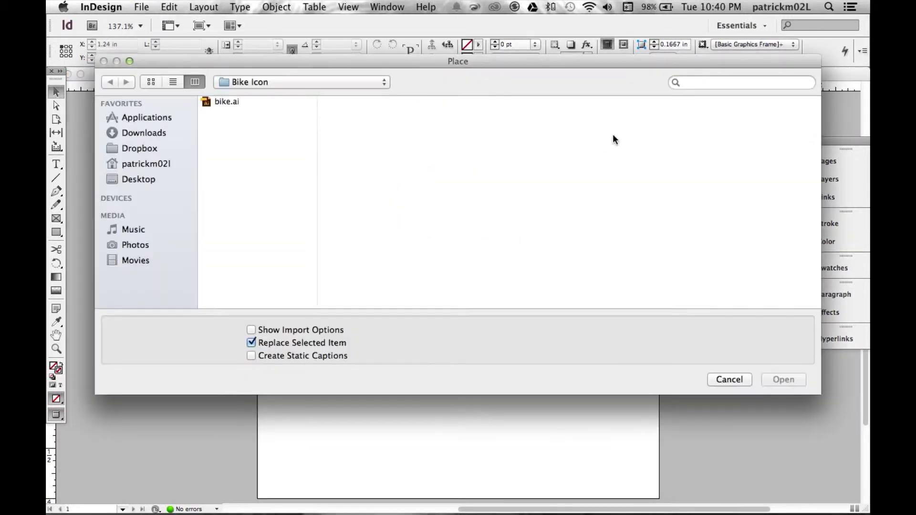
pyautogui.click(260, 102)
pyautogui.click(783, 379)
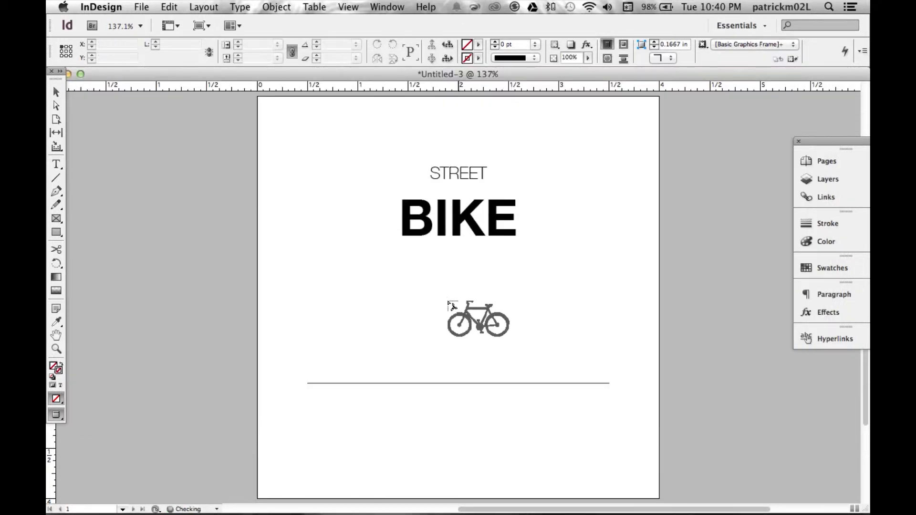
pyautogui.moveTo(514, 360); pyautogui.dragTo(495, 346)
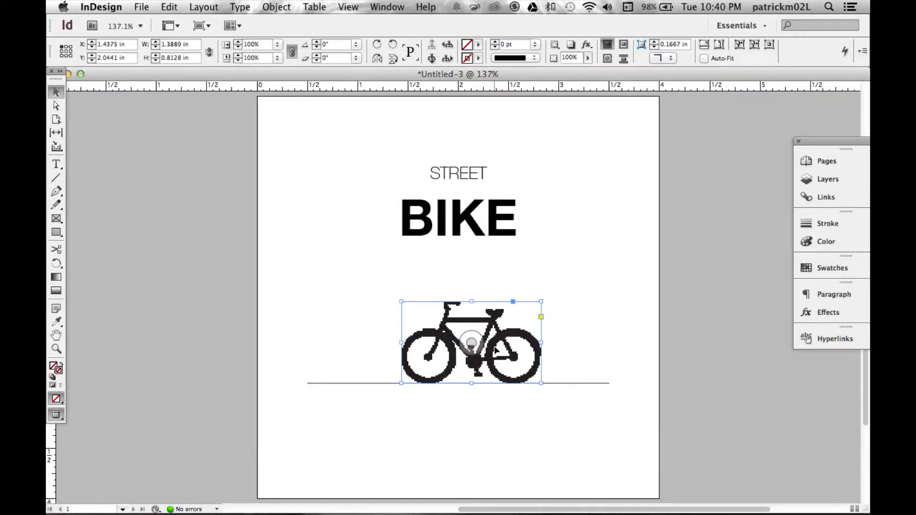
# - Set the bicycle graphic to High Quality Display and centre it horizontally on the line
pyautogui.rightClick(495, 344)
pyautogui.moveTo(548, 471)
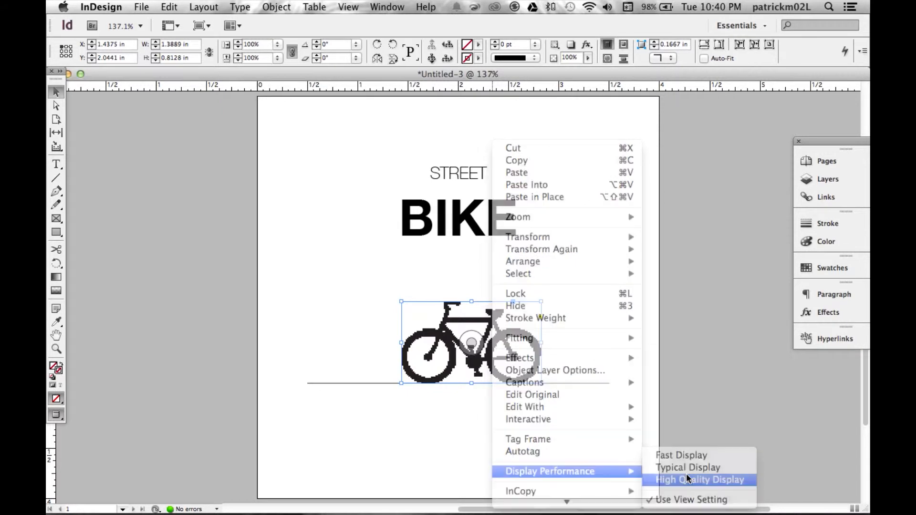
pyautogui.click(686, 474)
pyautogui.click(609, 351)
pyautogui.moveTo(501, 337); pyautogui.dragTo(487, 337)
pyautogui.click(609, 333)
# - Move the STREET text down so it sits just above BIKE with a small gap
pyautogui.moveTo(458, 173); pyautogui.dragTo(458, 195)
pyautogui.press('Up')
pyautogui.press('Up')
pyautogui.press('Up')
pyautogui.press('Up')
pyautogui.press('Up')
pyautogui.press('Up')
pyautogui.press('Up')
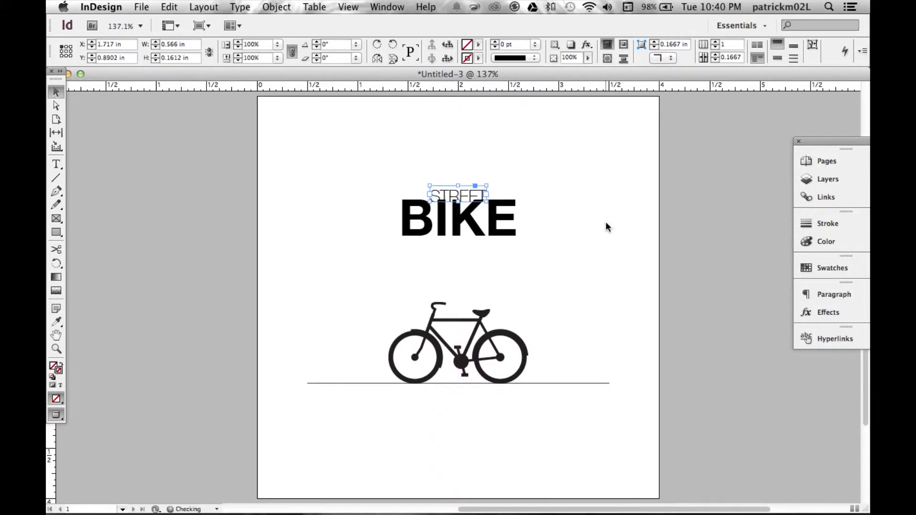
pyautogui.press('Up')
pyautogui.press('Up')
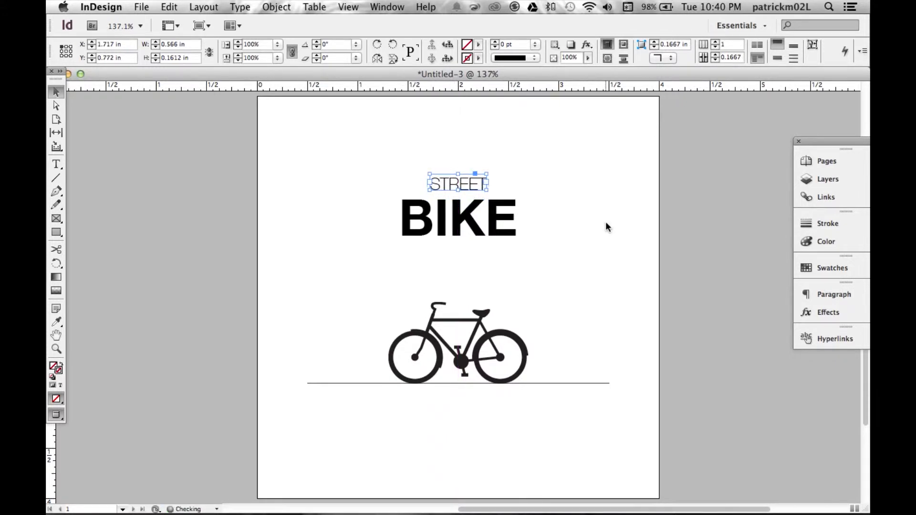
pyautogui.press('Up')
pyautogui.press('Up')
pyautogui.click(655, 175)
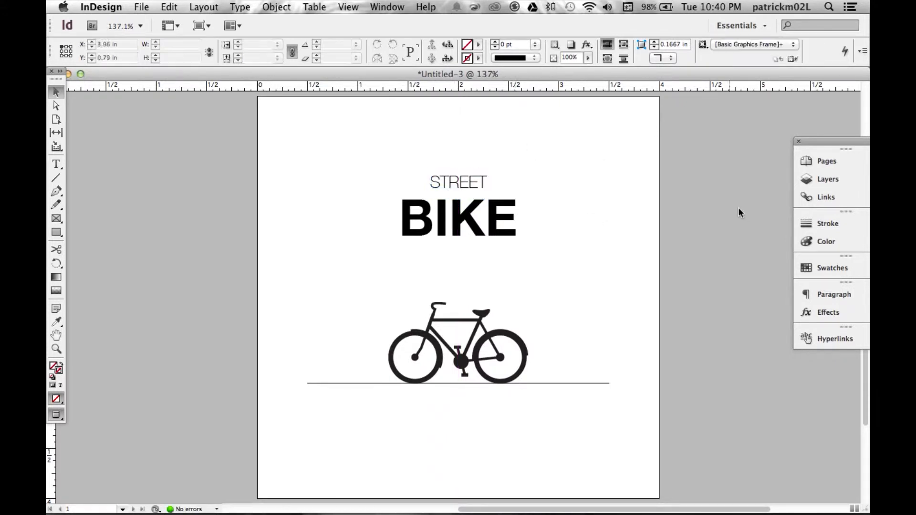
# - Return to Normal view and add a horizontal ruler guide at about 3 in
pyautogui.click(201, 26)
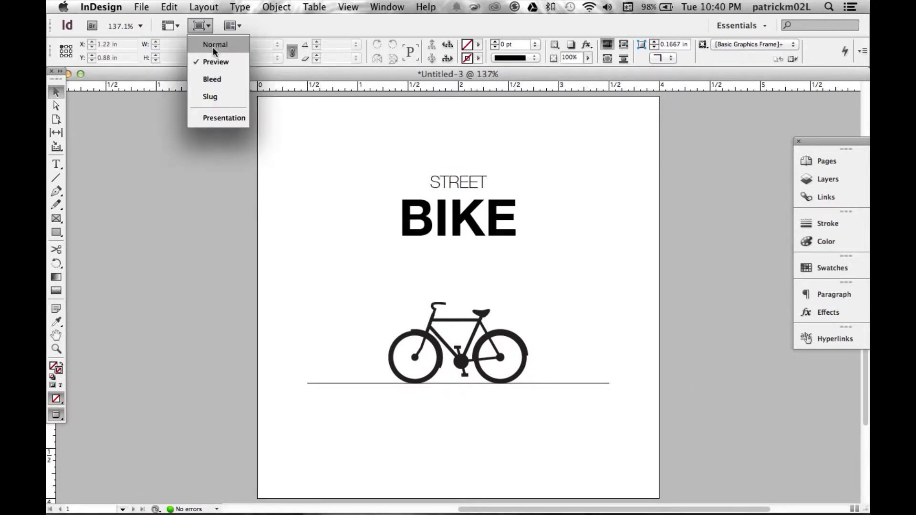
pyautogui.click(213, 45)
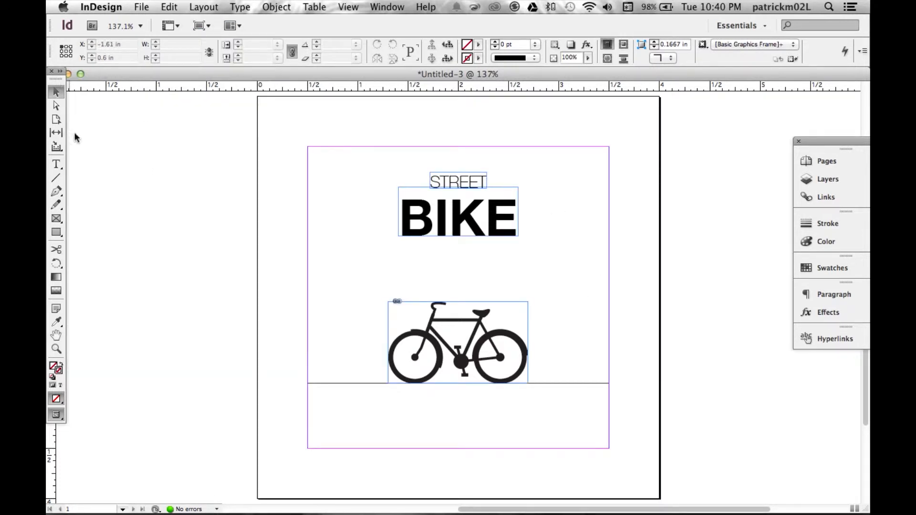
pyautogui.moveTo(123, 74); pyautogui.dragTo(157, 70)
pyautogui.moveTo(382, 86); pyautogui.dragTo(348, 398)
# - Move the bicycle and the horizontal line down together onto the 3 in guide
pyautogui.click(448, 357)
pyautogui.moveTo(484, 325); pyautogui.dragTo(485, 339)
pyautogui.click(557, 221)
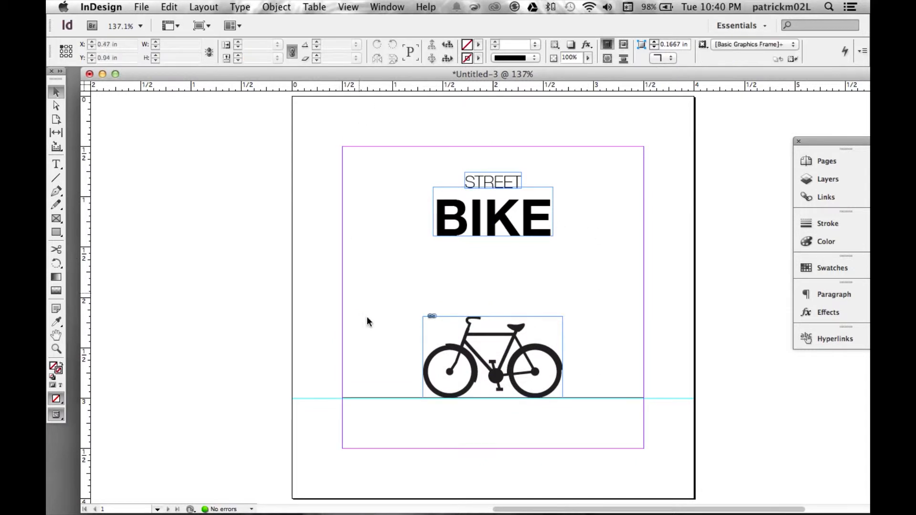
# - Add a horizontal guide at about 1 in and nudge STREET and BIKE up until BIKE's top edge meets it
pyautogui.moveTo(348, 86); pyautogui.dragTo(348, 196)
pyautogui.click(498, 213)
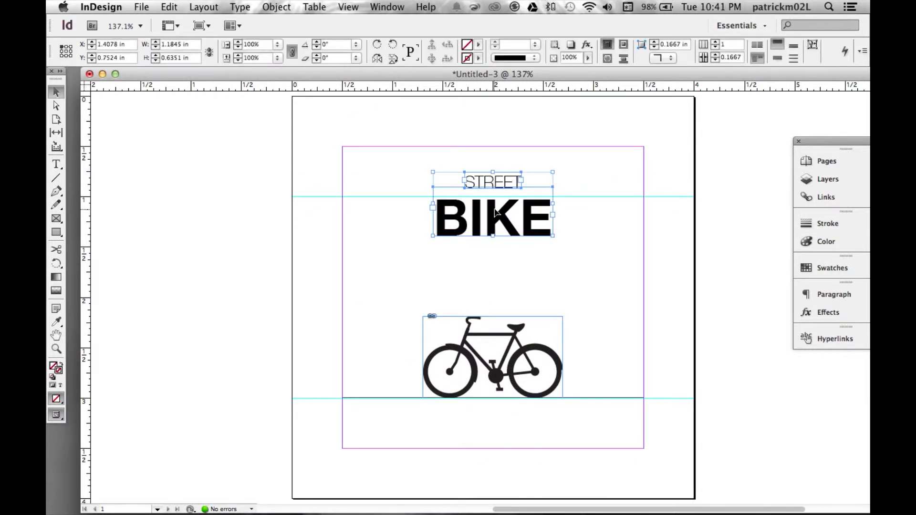
pyautogui.press('Up')
pyautogui.press('Up')
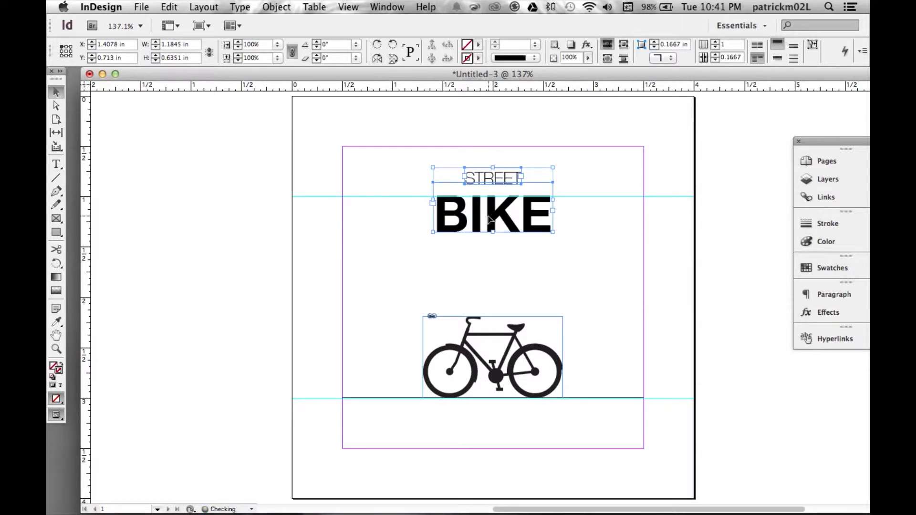
# - Check the layout in the Bleed screen mode and return to Normal view
pyautogui.click(169, 26)
pyautogui.click(201, 26)
pyautogui.click(222, 69)
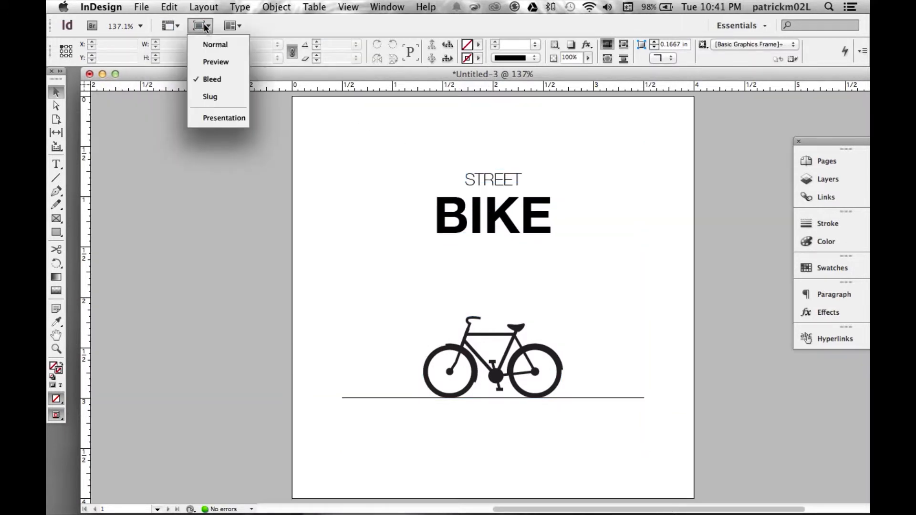
pyautogui.click(200, 26)
pyautogui.click(219, 47)
# - Move STREET and BIKE down together until STREET's letters start at the upper guide, and show the page in Preview mode
pyautogui.moveTo(606, 271); pyautogui.dragTo(417, 163)
pyautogui.moveTo(496, 178); pyautogui.dragTo(496, 205)
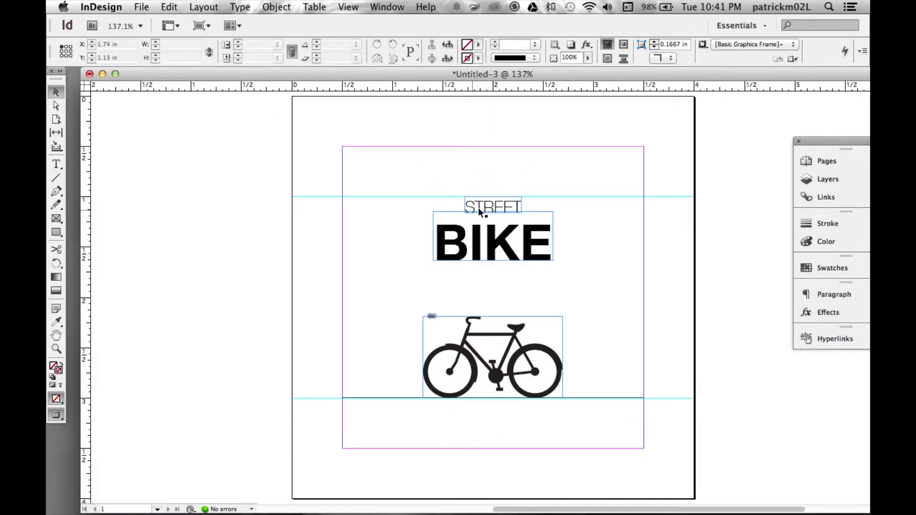
pyautogui.press('Up')
pyautogui.press('Up')
pyautogui.click(511, 158)
pyautogui.click(201, 25)
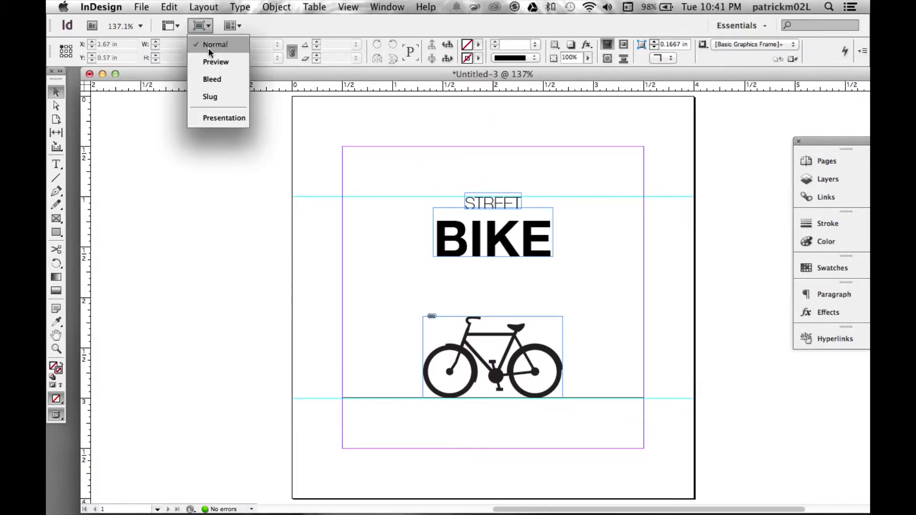
pyautogui.click(220, 68)
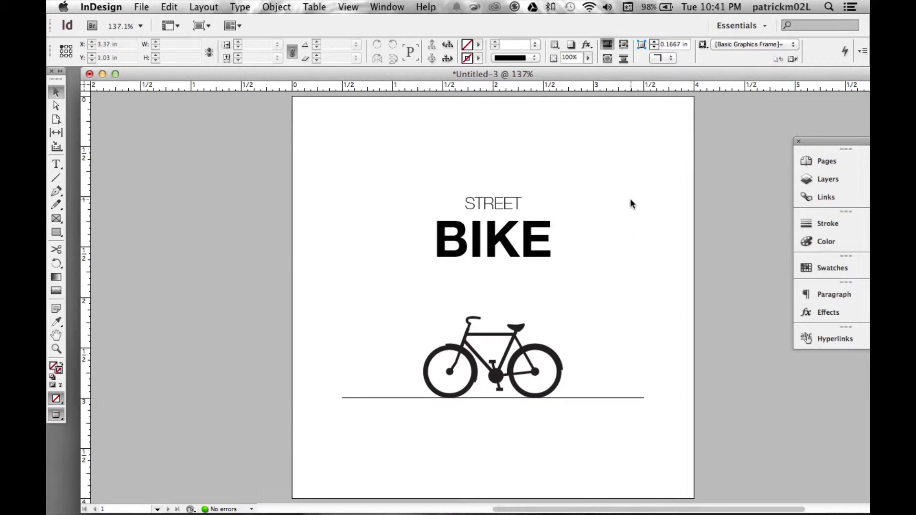
# - Add a new layer above Layer 1
pyautogui.click(817, 179)
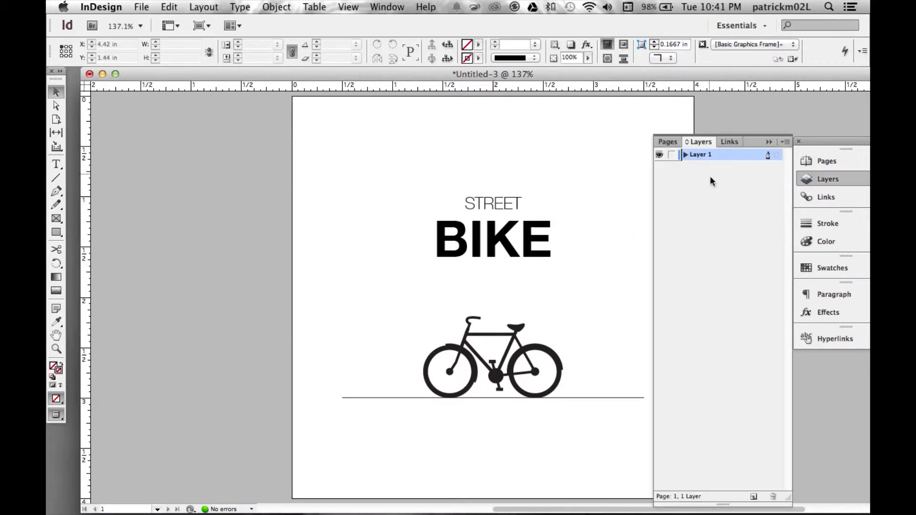
pyautogui.click(756, 502)
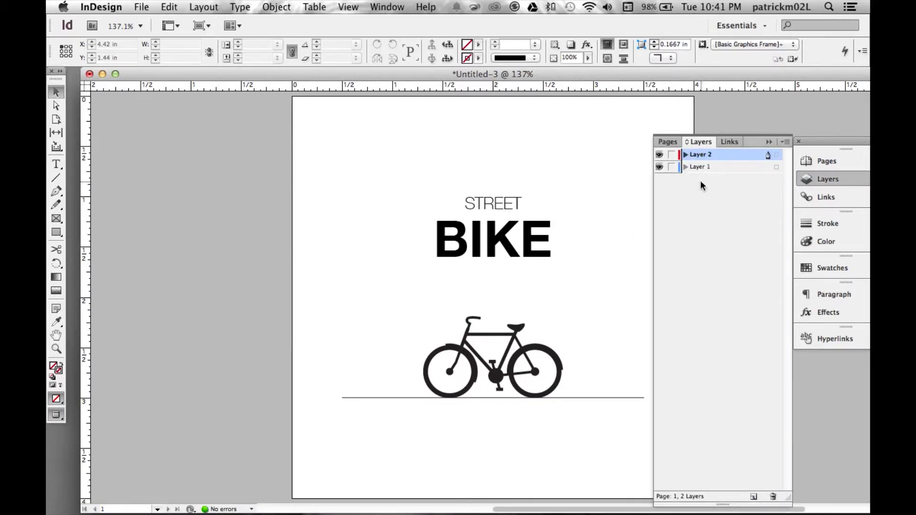
# - Rename the new layer as Background
pyautogui.doubleClick(713, 157)
pyautogui.write('Background')
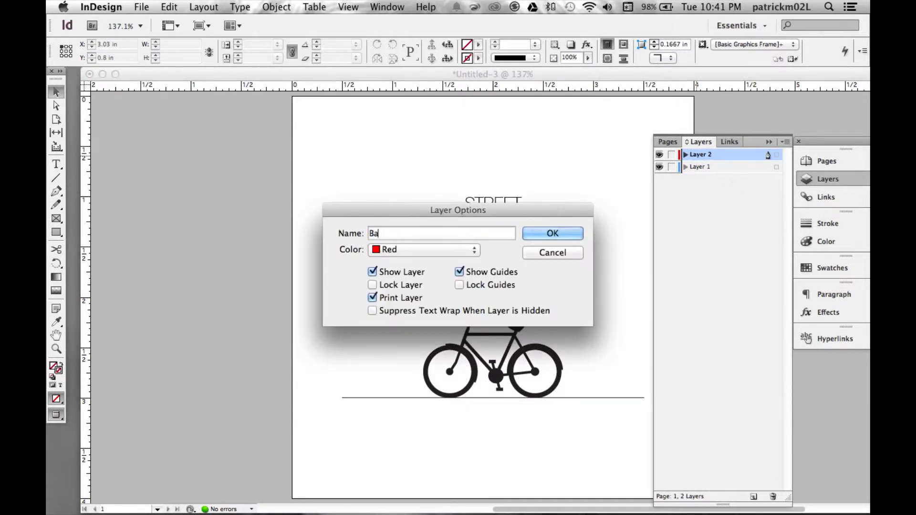
pyautogui.press('Return')
pyautogui.click(769, 141)
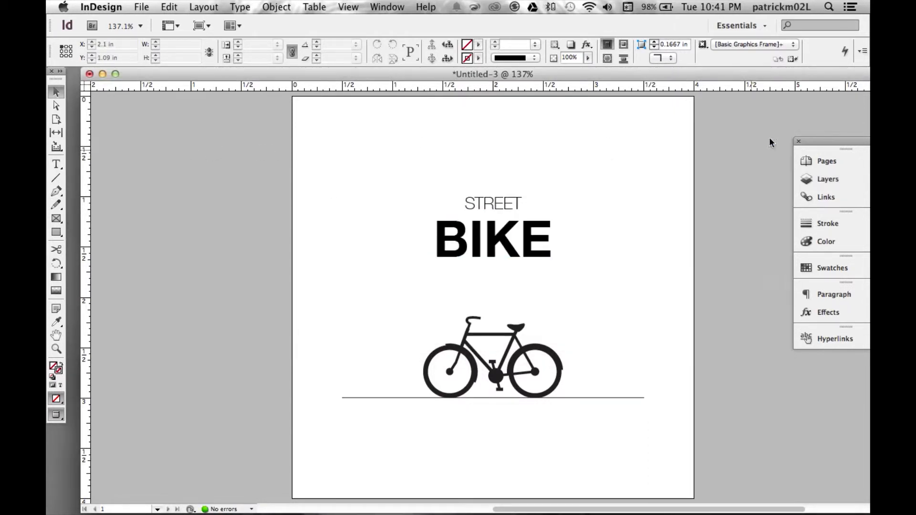
# - Cover the whole page with a frame about 4.21 by 4.06 in and fill it with light blue C 30, M 0, Y 0, K 0
pyautogui.click(55, 218)
pyautogui.moveTo(278, 95); pyautogui.dragTo(702, 502)
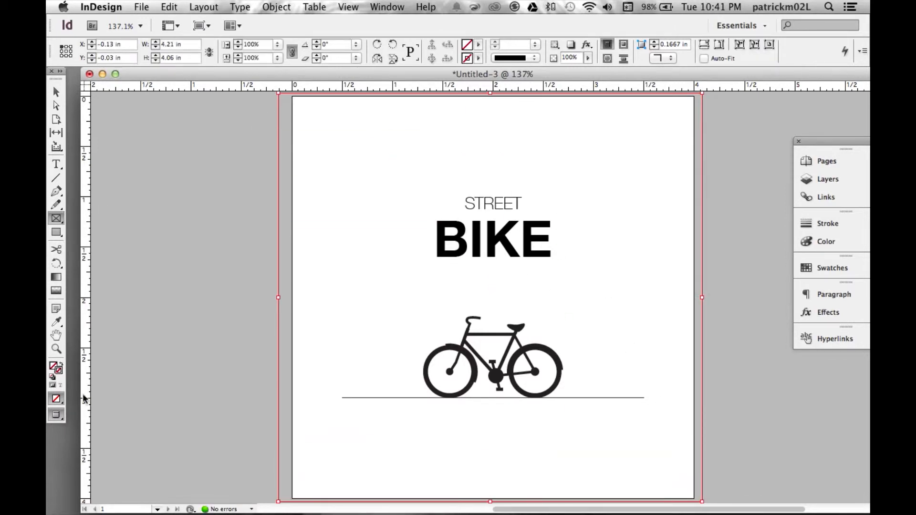
pyautogui.doubleClick(54, 365)
pyautogui.write('30')
pyautogui.press('Tab')
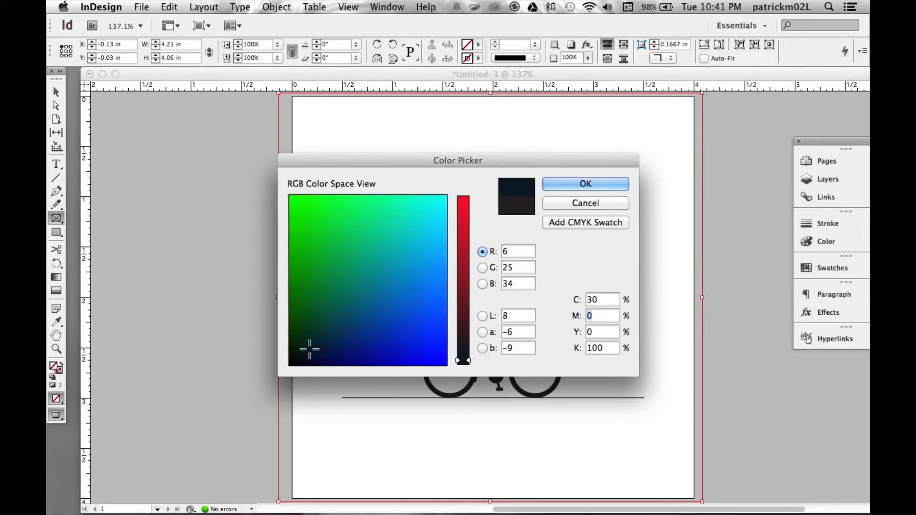
pyautogui.press('Tab')
pyautogui.write('0')
pyautogui.press('Return')
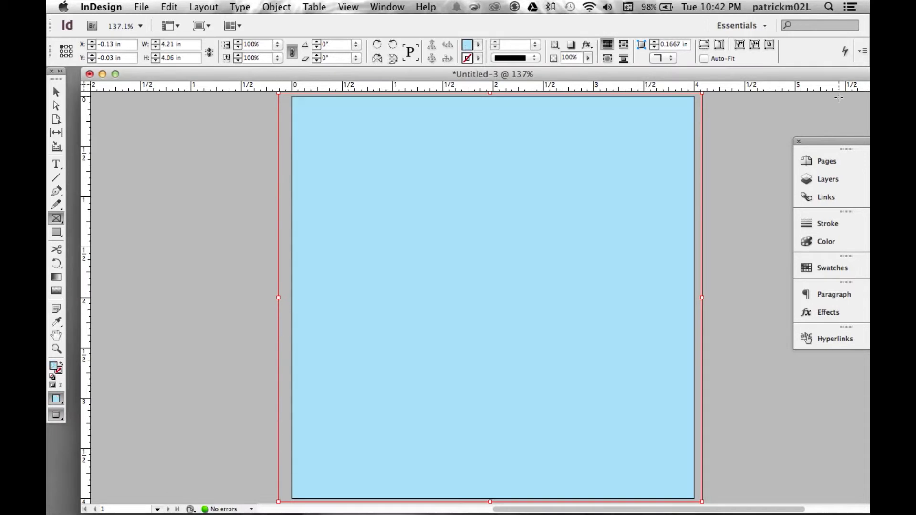
# - Move the Background layer below Layer 1 and deselect the blue frame
pyautogui.click(827, 164)
pyautogui.click(828, 181)
pyautogui.moveTo(728, 168); pyautogui.dragTo(715, 150)
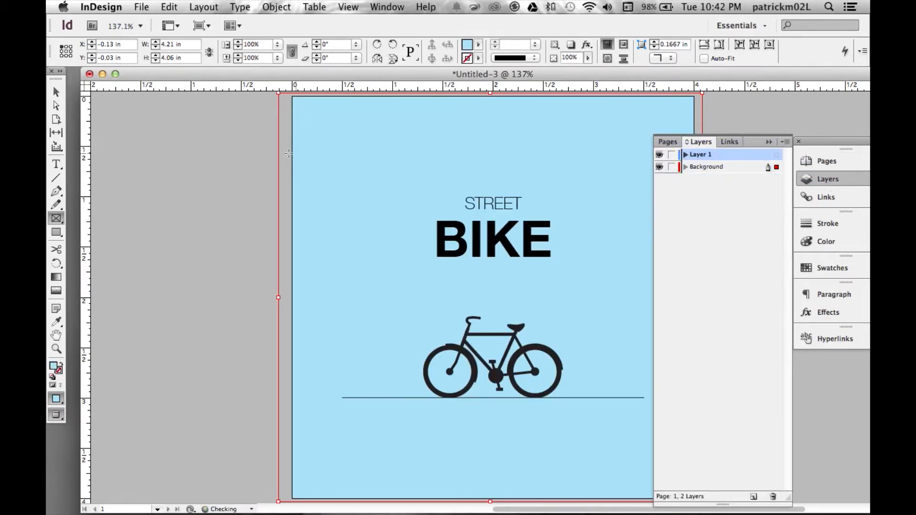
pyautogui.click(769, 142)
pyautogui.click(56, 92)
pyautogui.click(731, 196)
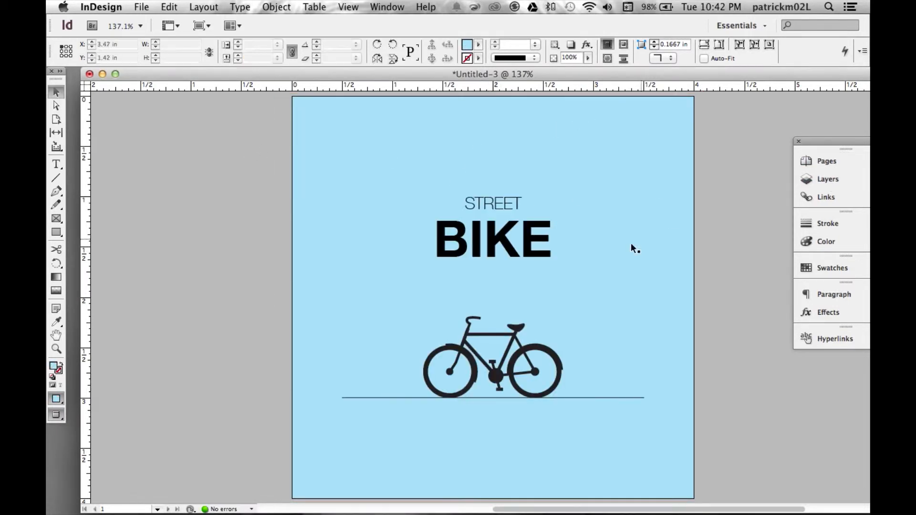
# - Recolour the BIKE text from black to dark grey by lowering its K value
pyautogui.click(507, 238)
pyautogui.doubleClick(497, 243)
pyautogui.press('super+a')
pyautogui.doubleClick(53, 367)
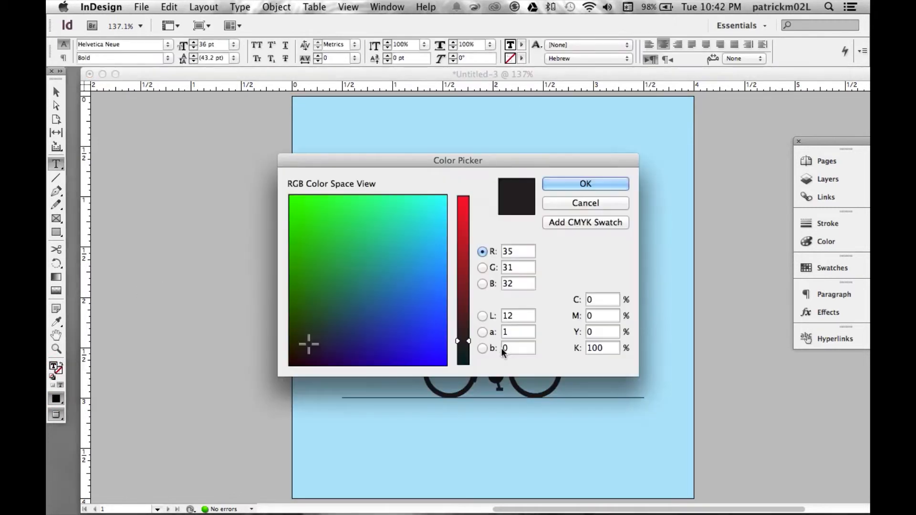
pyautogui.click(602, 349)
pyautogui.press('Return')
# - Recolour the STREET text to the same dark grey as BIKE by lowering its K value
pyautogui.doubleClick(513, 198)
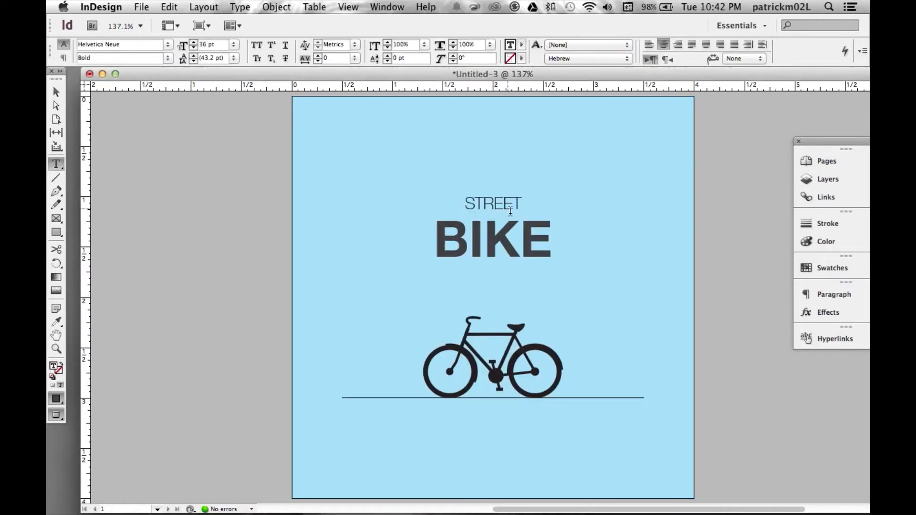
pyautogui.doubleClick(53, 367)
pyautogui.click(602, 349)
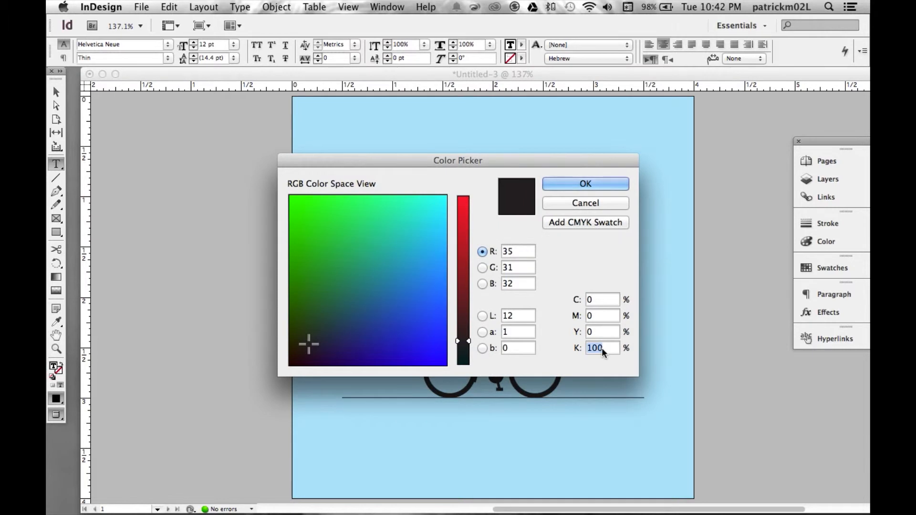
pyautogui.press('Return')
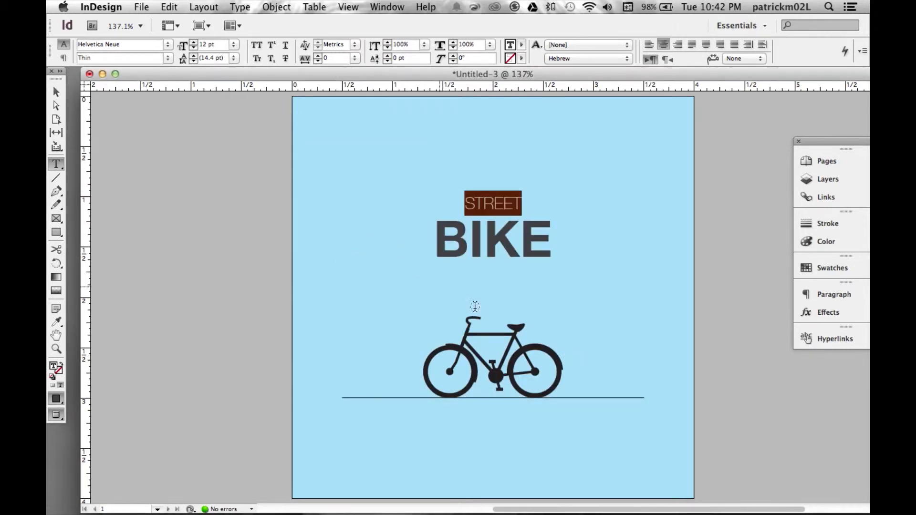
pyautogui.press('Escape')
# - Set the stroke colour of the ground line to K 90
pyautogui.click(394, 397)
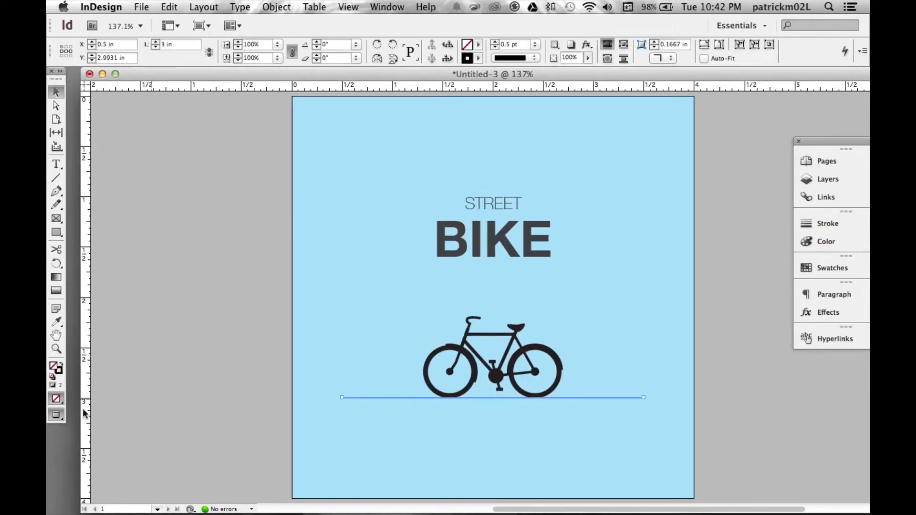
pyautogui.doubleClick(61, 372)
pyautogui.write('90')
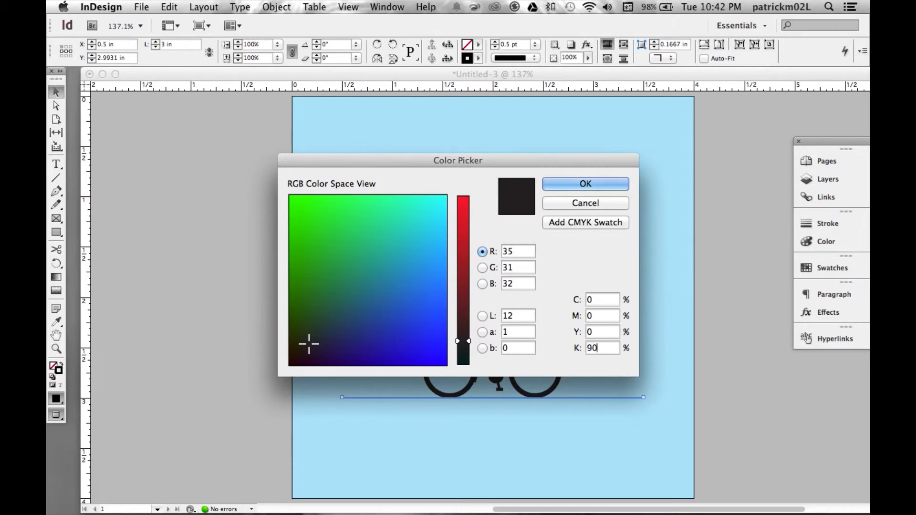
pyautogui.press('Return')
# - Switch to Finder and open bike.ai from the Bike Icon folder in Illustrator
pyautogui.click(486, 345)
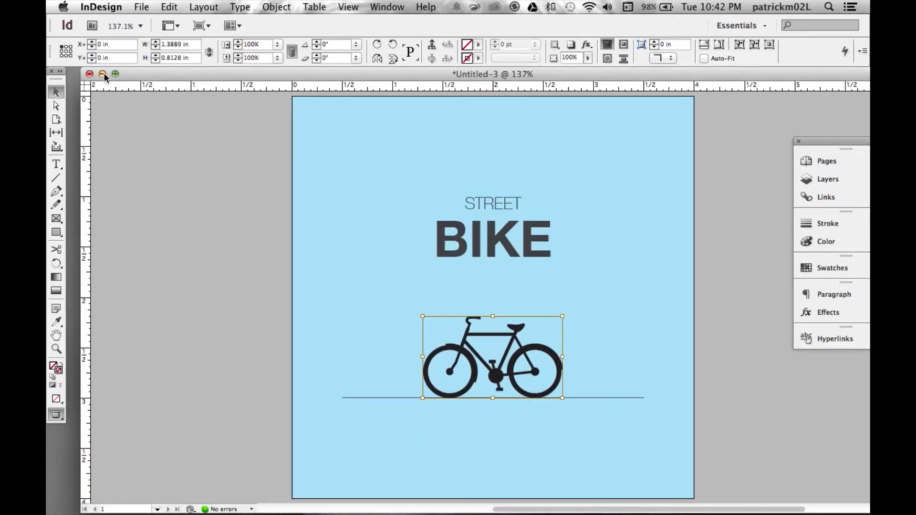
pyautogui.press('super+h')
pyautogui.press('super+o')
pyautogui.press('Right')
pyautogui.press('Right')
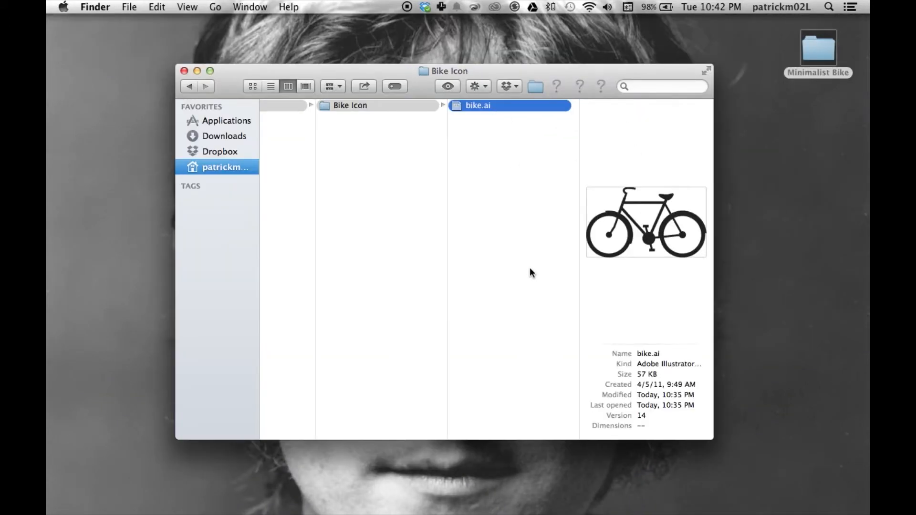
pyautogui.doubleClick(476, 105)
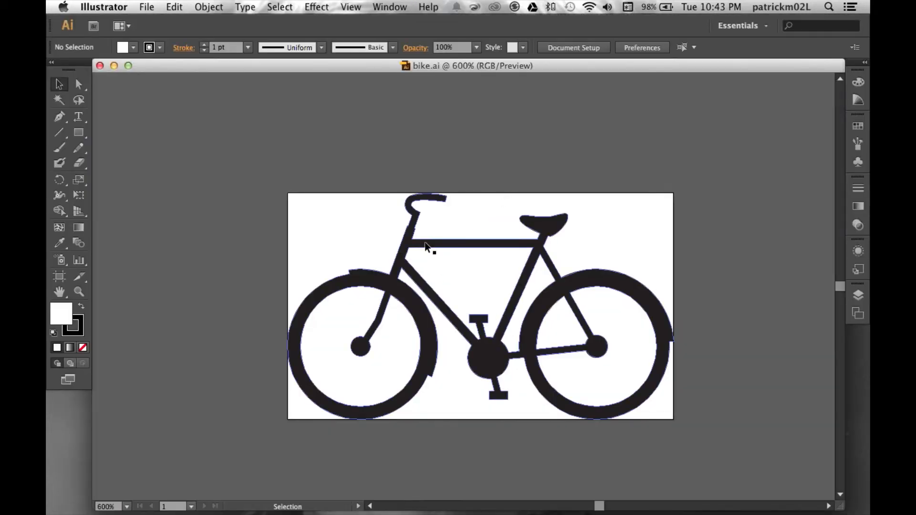
# - Isolate the bicycle's compound path, fill the whole shape with C 0, M 0, Y 0, K 90, and leave isolation mode
pyautogui.doubleClick(429, 245)
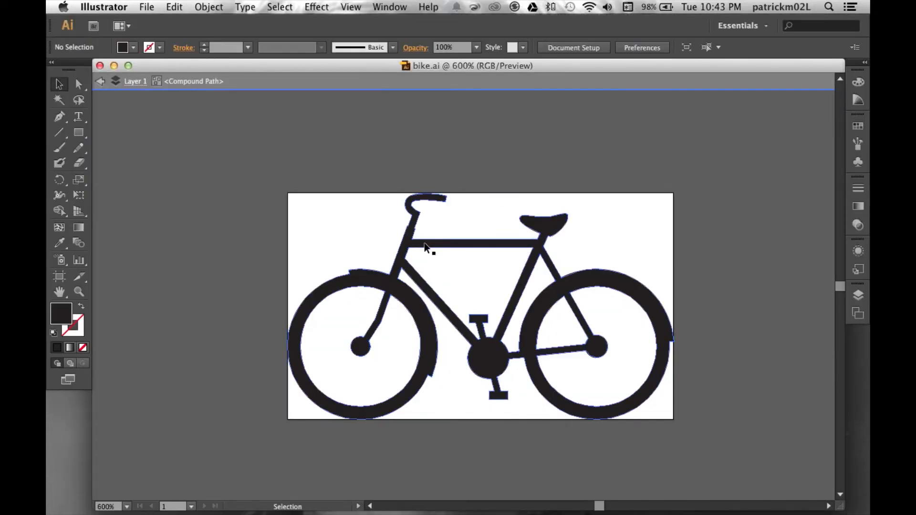
pyautogui.doubleClick(64, 318)
pyautogui.click(362, 135)
pyautogui.press('super+a')
pyautogui.doubleClick(61, 313)
pyautogui.click(370, 225)
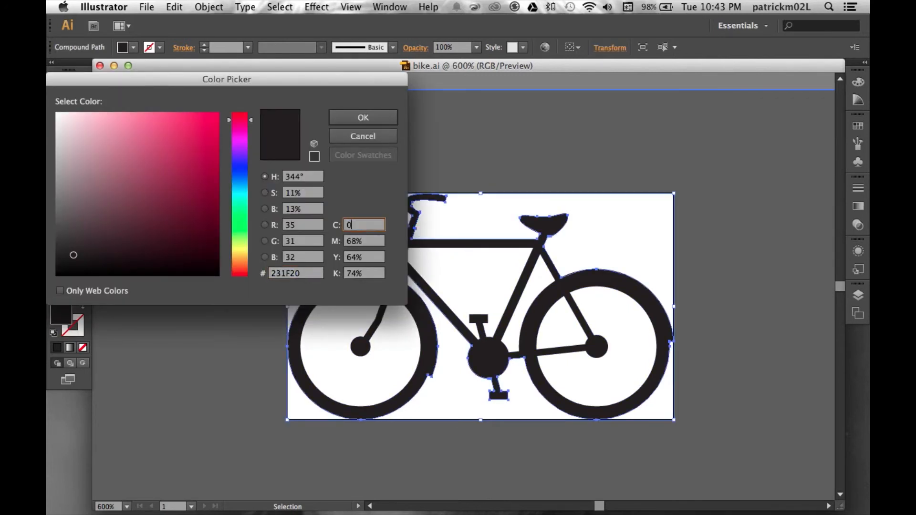
pyautogui.press('Tab')
pyautogui.write('0')
pyautogui.press('Tab')
pyautogui.write('0')
pyautogui.press('Tab')
pyautogui.write('90')
pyautogui.press('Return')
pyautogui.doubleClick(272, 145)
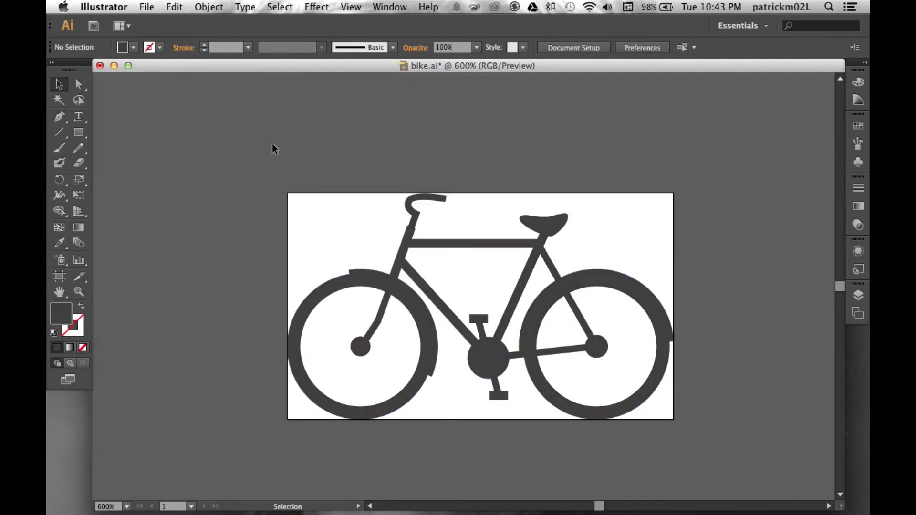
# - Save the recoloured bike.ai and switch back to the Untitled-3 document in InDesign
pyautogui.press('super+shift+s')
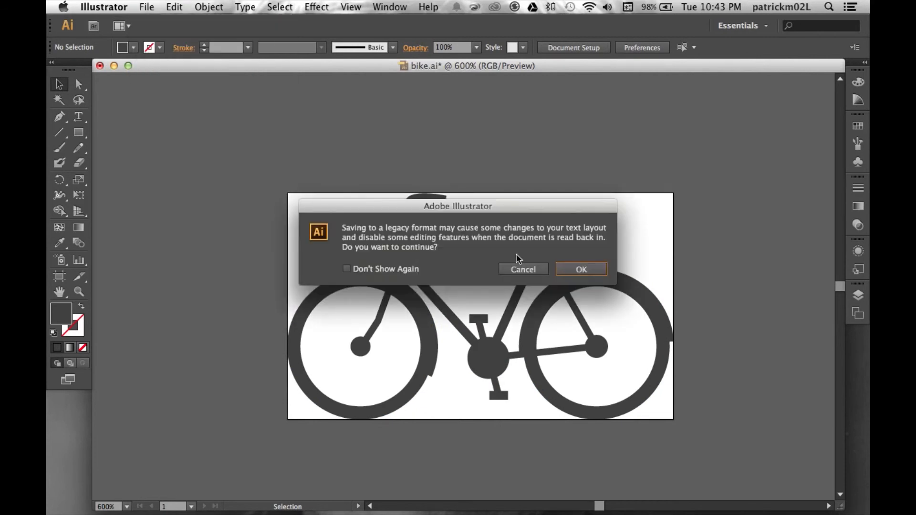
pyautogui.press('Return')
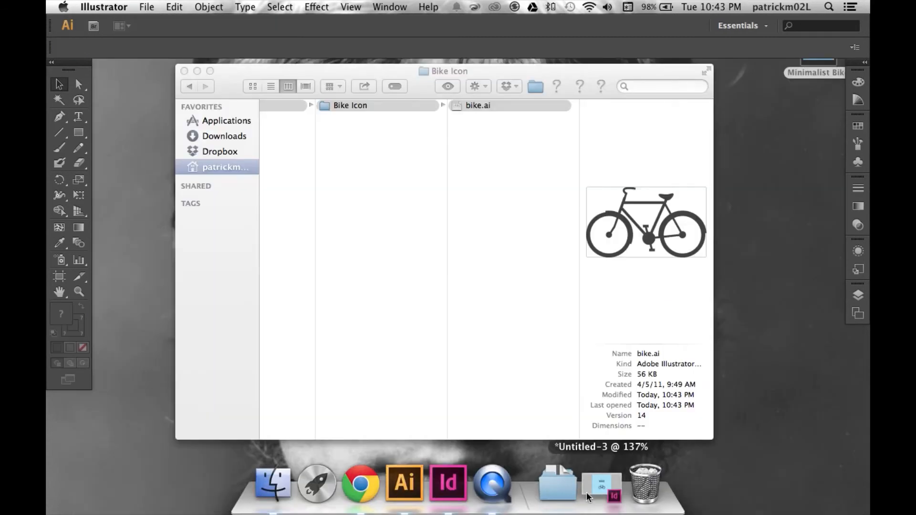
pyautogui.click(605, 486)
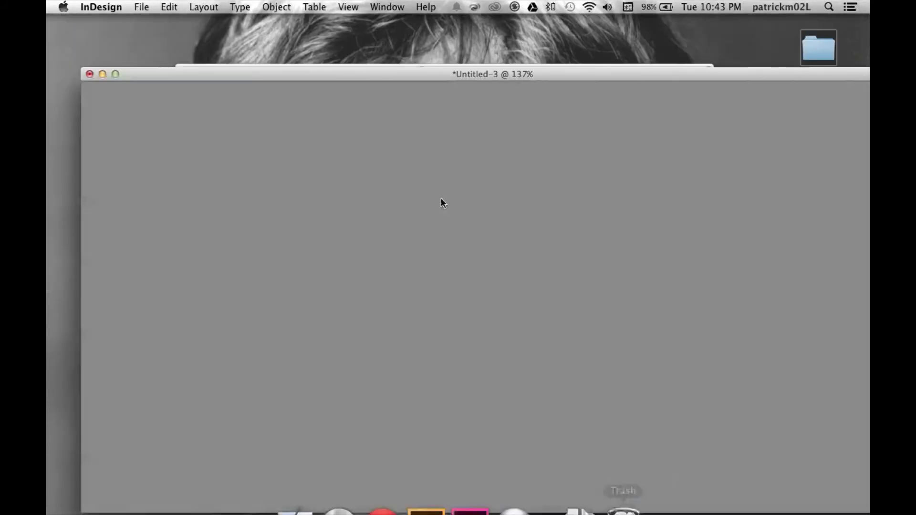
# - Place the updated bike.ai over the existing bicycle with Replace Selected Item enabled, and deselect it
pyautogui.click(139, 7)
pyautogui.click(153, 91)
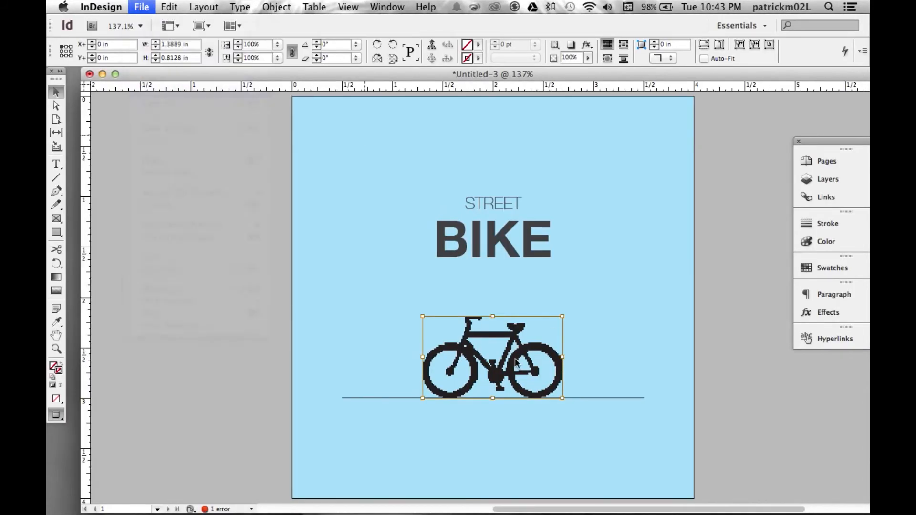
pyautogui.click(761, 421)
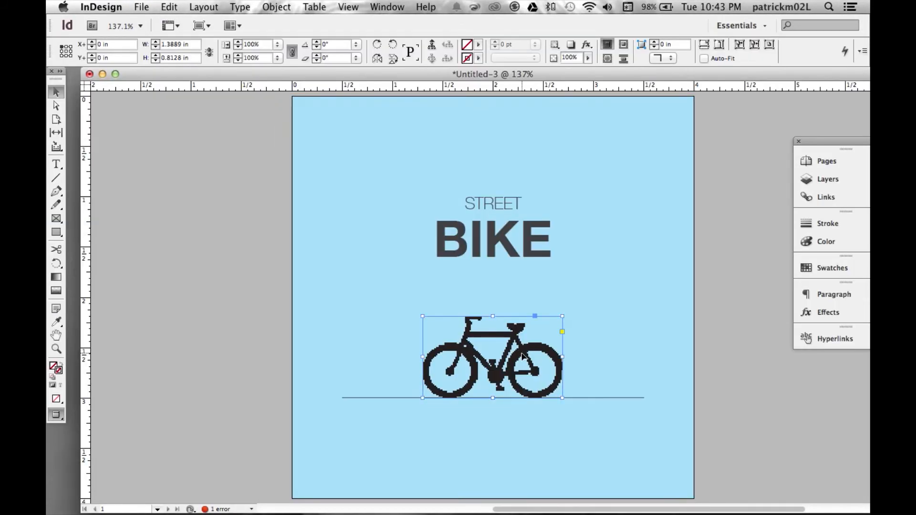
pyautogui.click(142, 7)
pyautogui.click(154, 162)
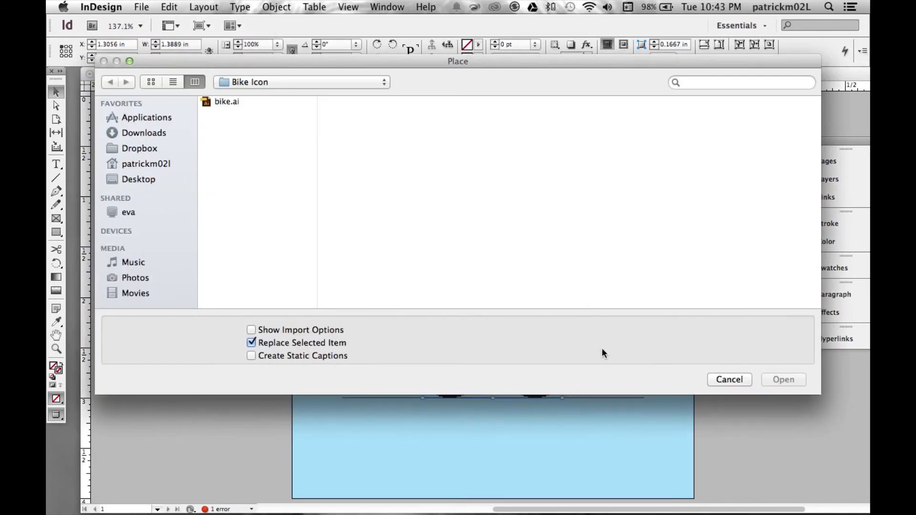
pyautogui.click(243, 100)
pyautogui.click(783, 379)
pyautogui.click(782, 342)
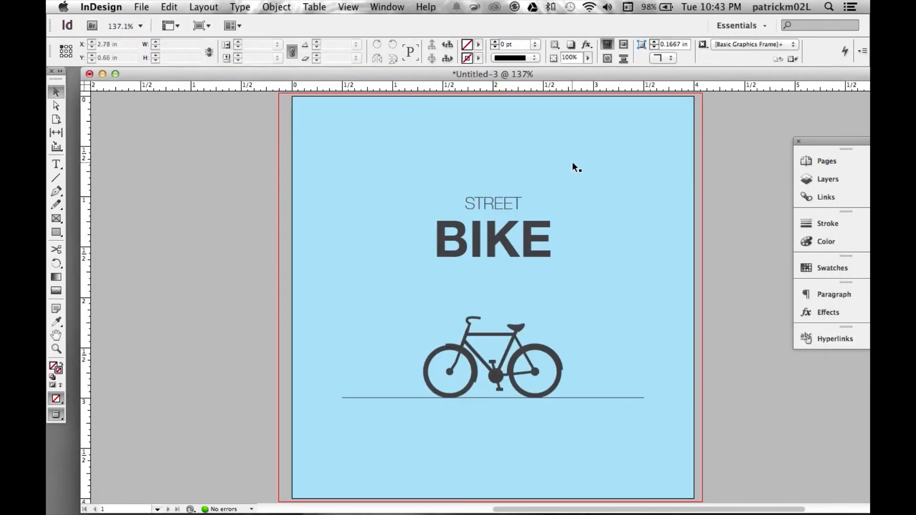
# - Check the text's centring against a vertical guide at about 2 in in Normal view, and return to Preview mode
pyautogui.click(201, 25)
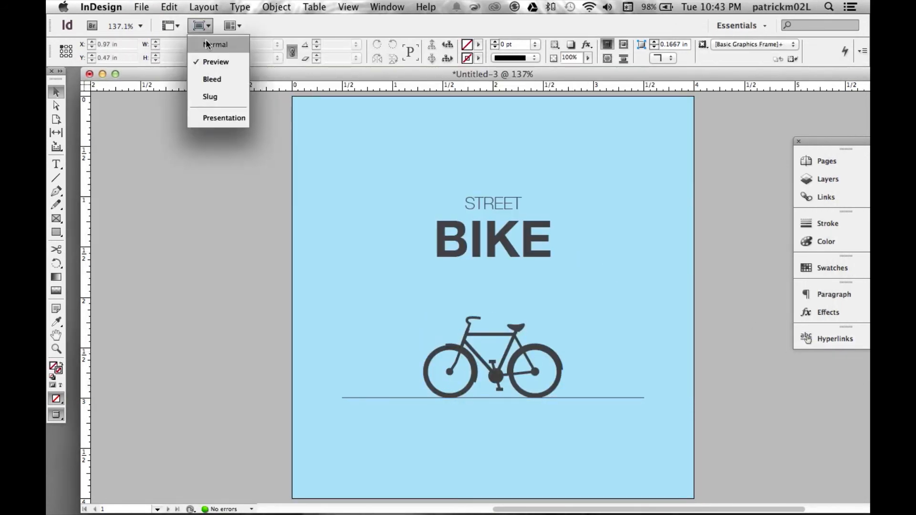
pyautogui.click(214, 44)
pyautogui.moveTo(86, 272); pyautogui.dragTo(491, 285)
pyautogui.moveTo(514, 238); pyautogui.dragTo(534, 240)
pyautogui.click(544, 299)
pyautogui.click(201, 25)
pyautogui.click(217, 58)
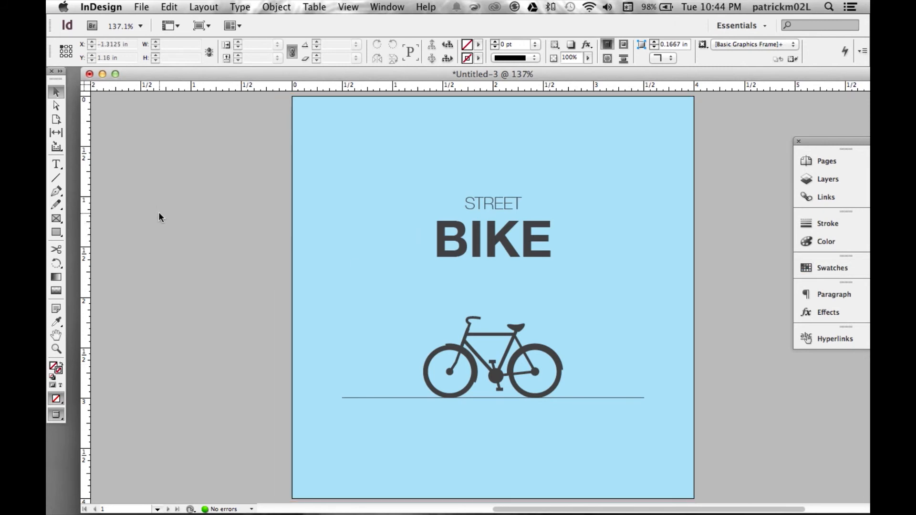
# - Export all pages to the Desktop as a JPEG named Minimalist Bike, with Maximum quality, 300 ppi and RGB
pyautogui.click(141, 7)
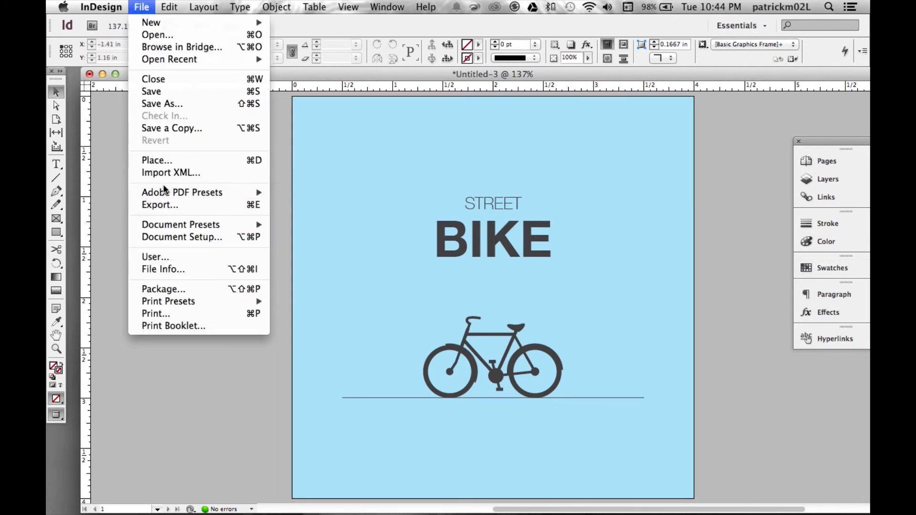
pyautogui.click(163, 204)
pyautogui.write('Minimalist Bike')
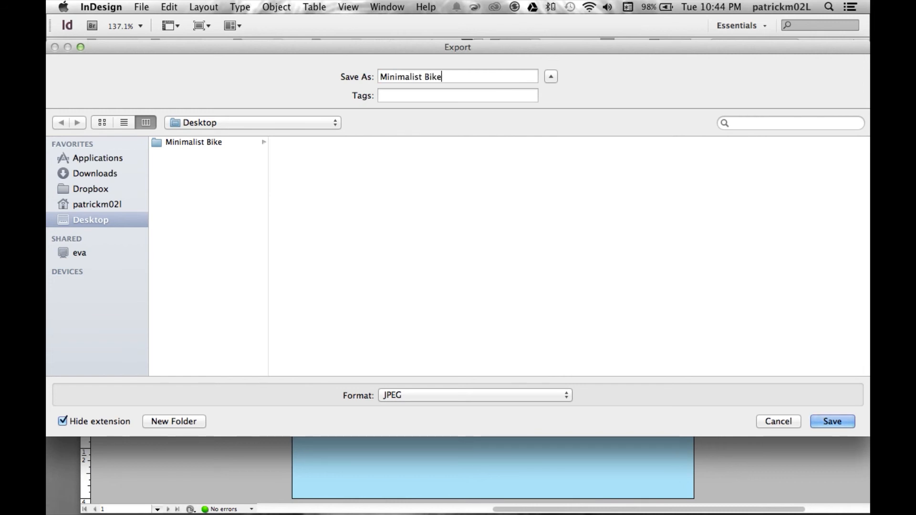
pyautogui.click(831, 421)
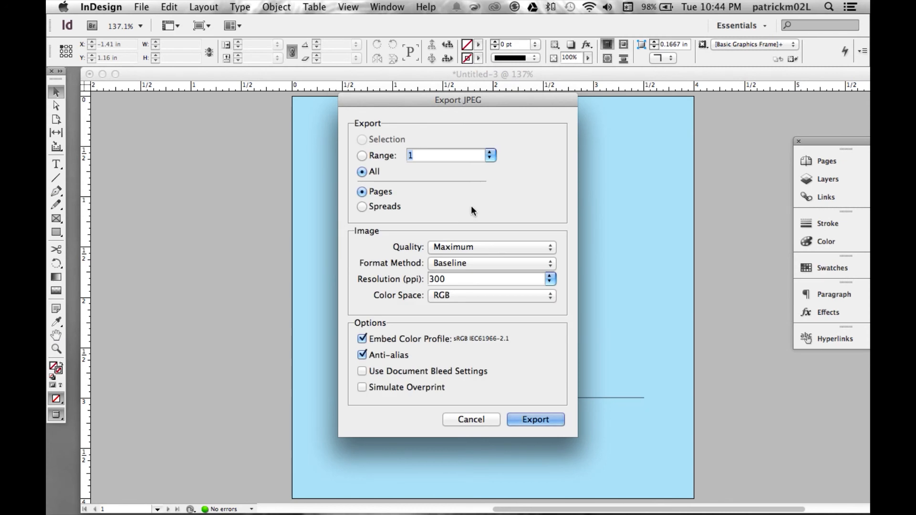
pyautogui.click(541, 419)
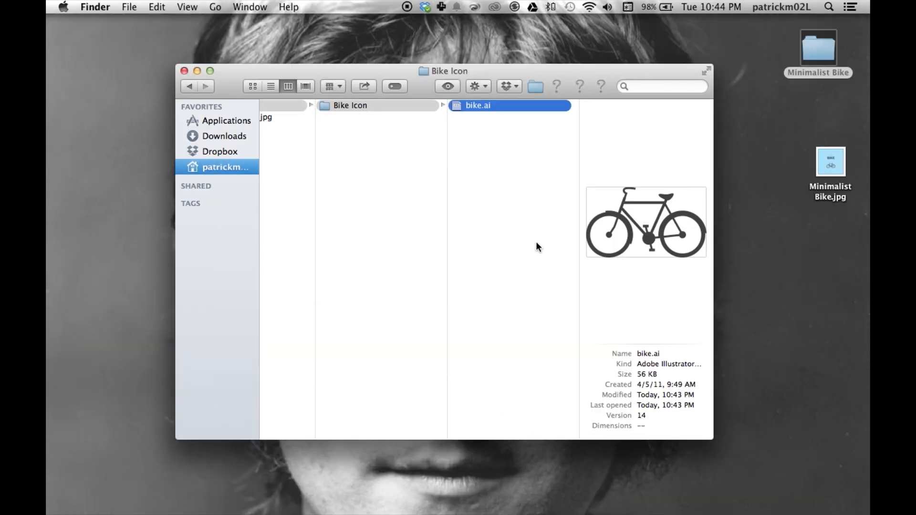
# - Switch to Finder, open the exported Minimalist Bike.jpg in Preview, and move its window towards the middle of the desktop
pyautogui.click(320, 119)
pyautogui.click(311, 118)
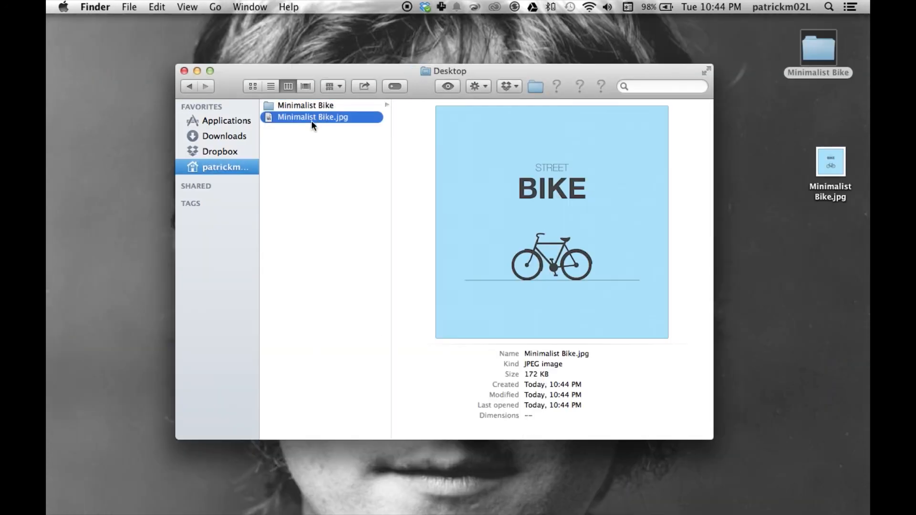
pyautogui.rightClick(312, 118)
pyautogui.moveTo(393, 139)
pyautogui.click(562, 139)
pyautogui.doubleClick(621, 165)
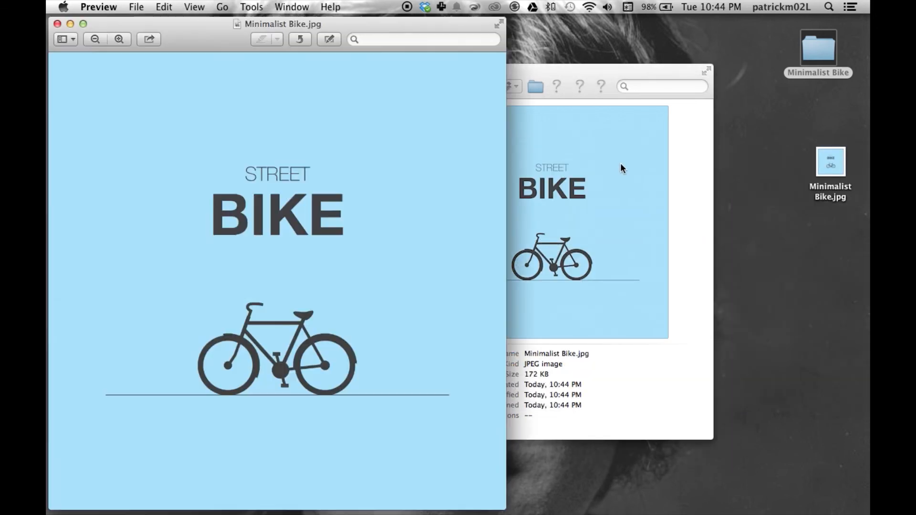
pyautogui.moveTo(216, 26); pyautogui.dragTo(357, 30)
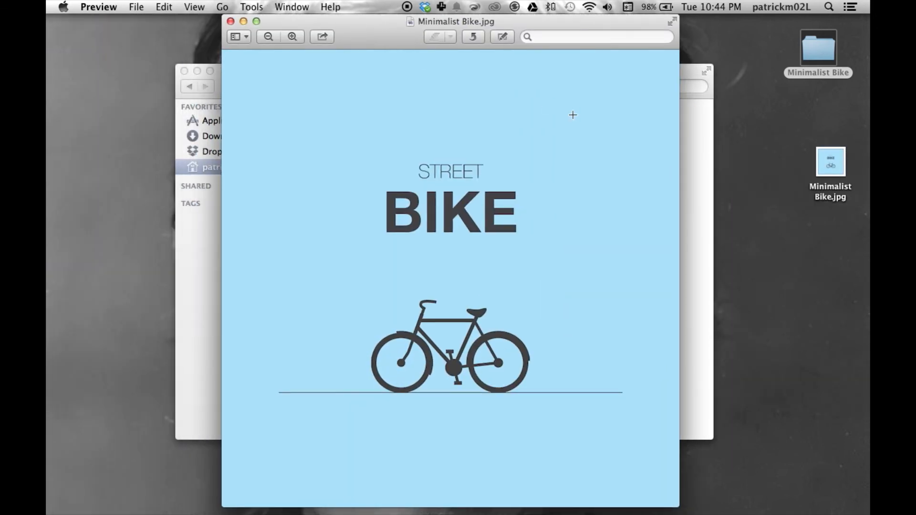